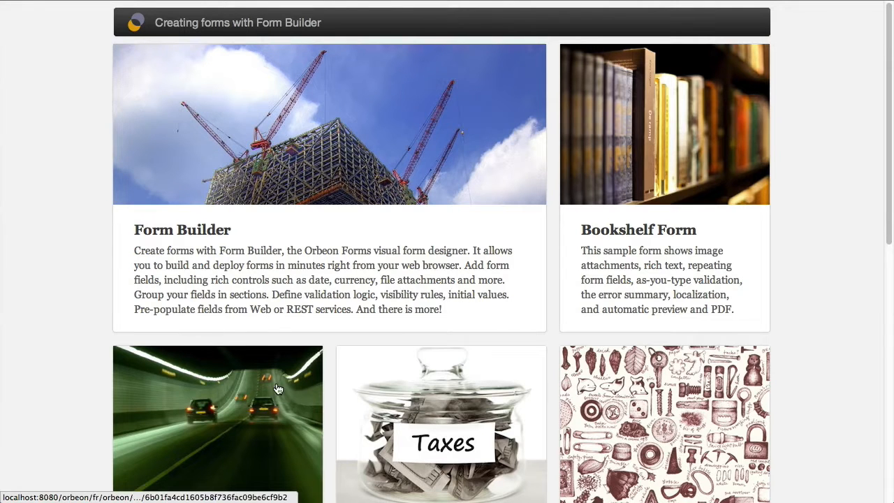
Create a new form in Form Builder with application name "acme", form name "contact" and title "Contact Us".
left_click(315, 161)
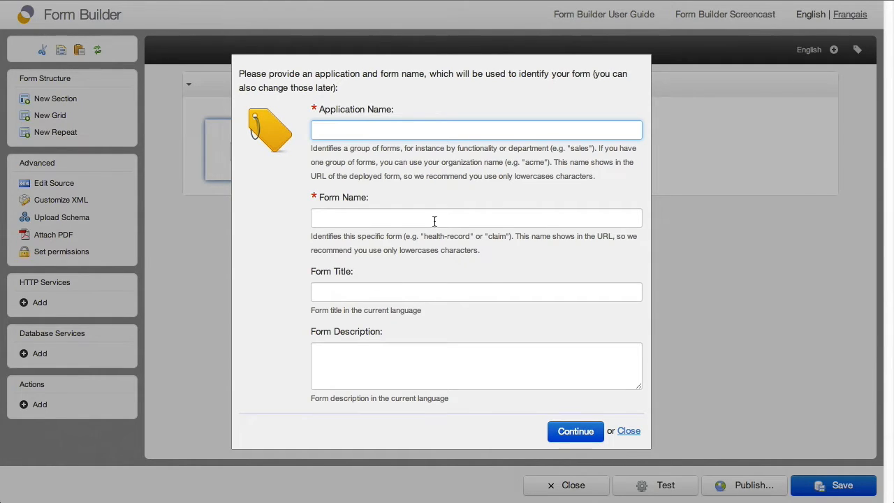
type("acme")
key("Tab")
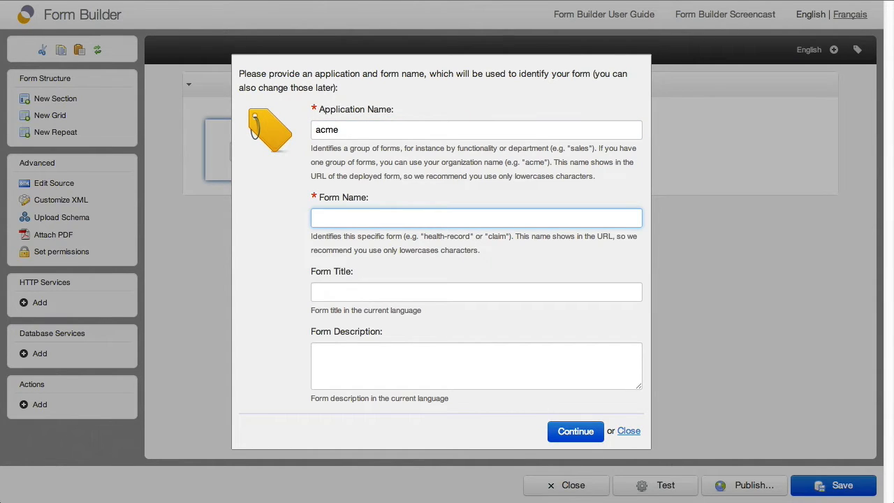
type("contact")
key("Tab")
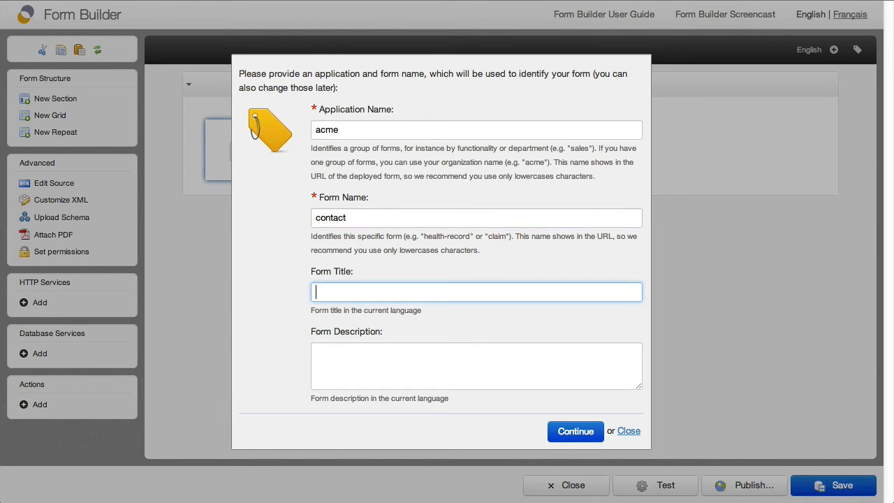
type("Contact Fo")
key("BackSpace")
key("BackSpace")
type("Us")
key("Return")
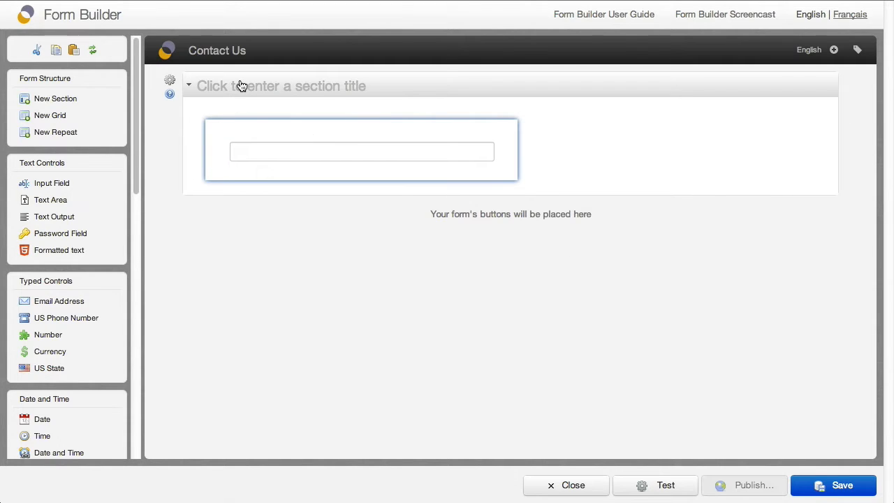
Title the form's first section "Personal information".
left_click(329, 92)
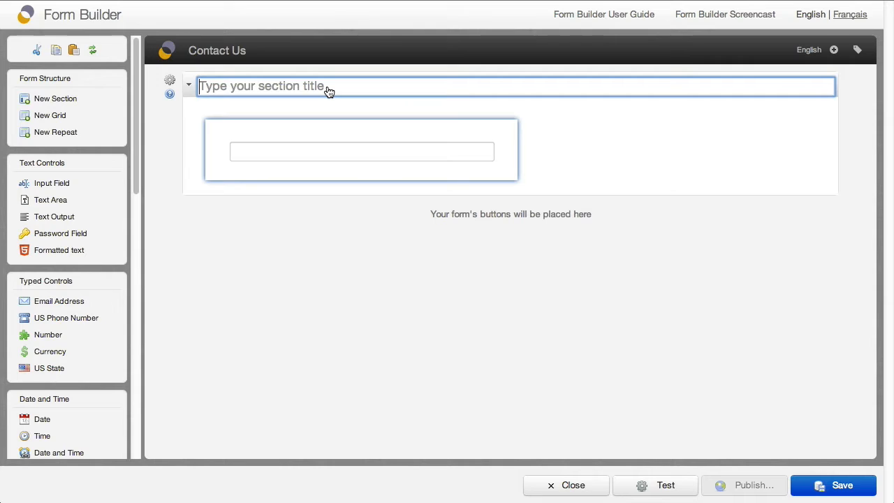
type("Personal information")
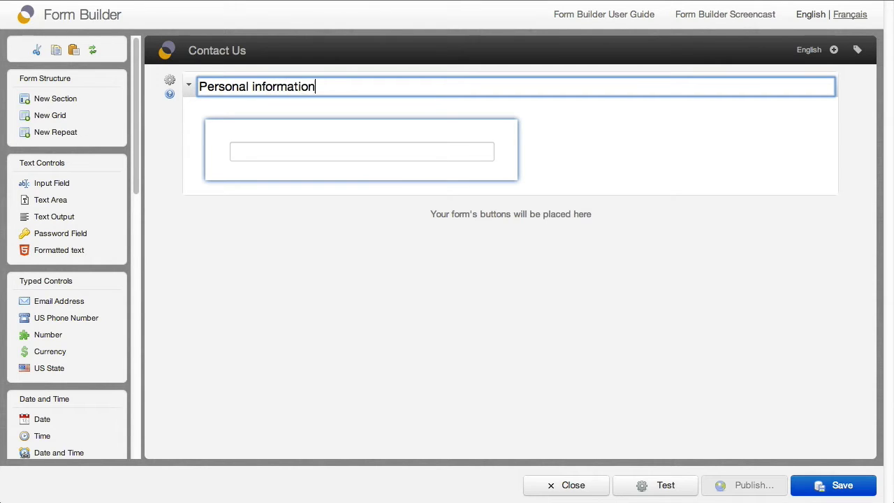
key("Return")
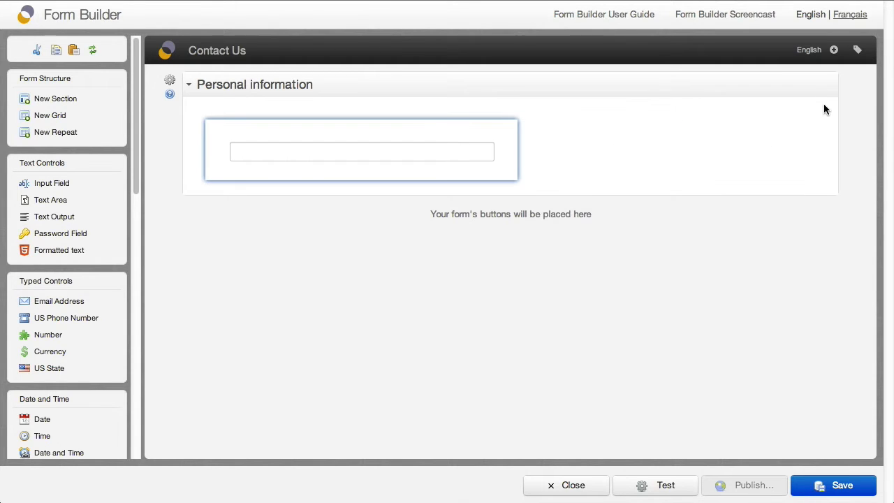
Try out adding two extra columns to the Personal information grid, and delete both again.
left_click(822, 114)
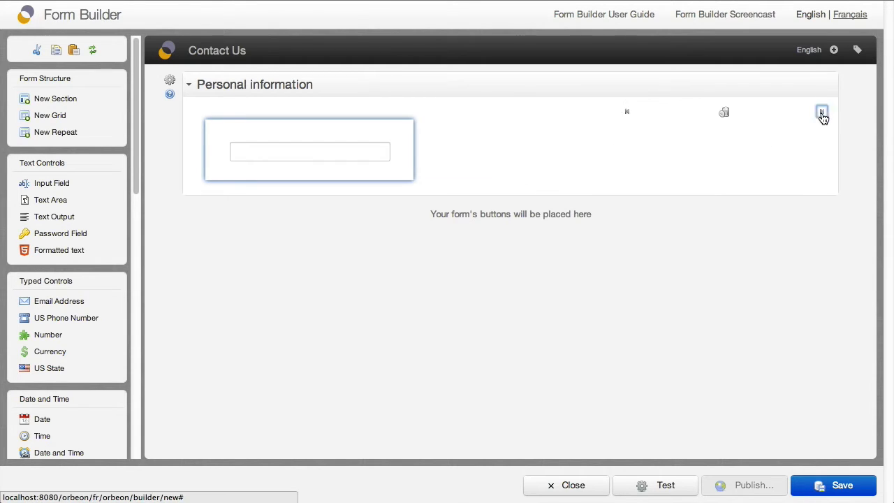
left_click(626, 115)
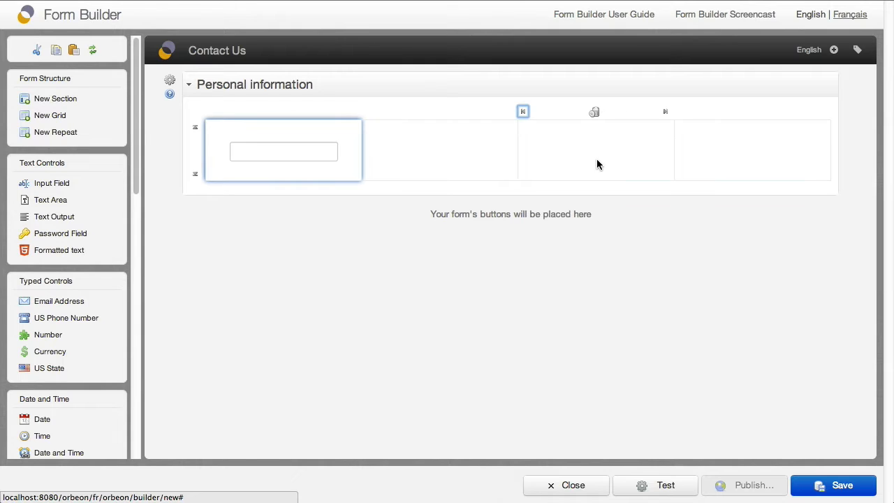
left_click(595, 113)
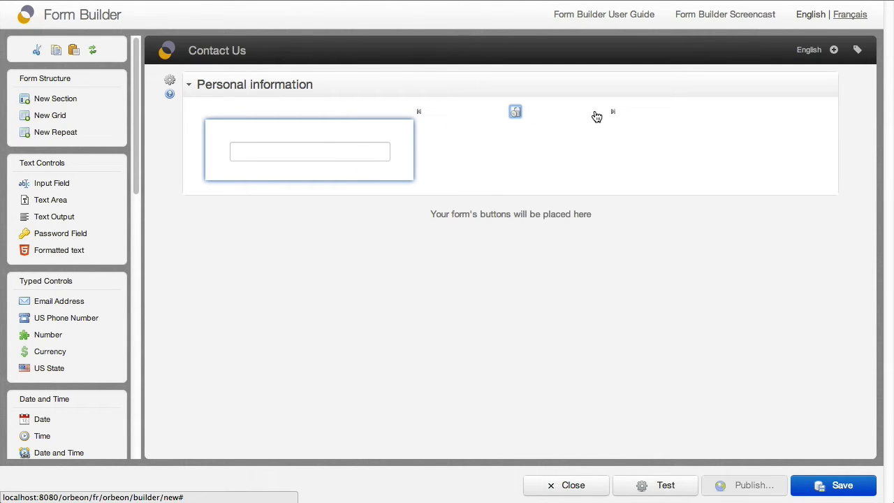
left_click(517, 115)
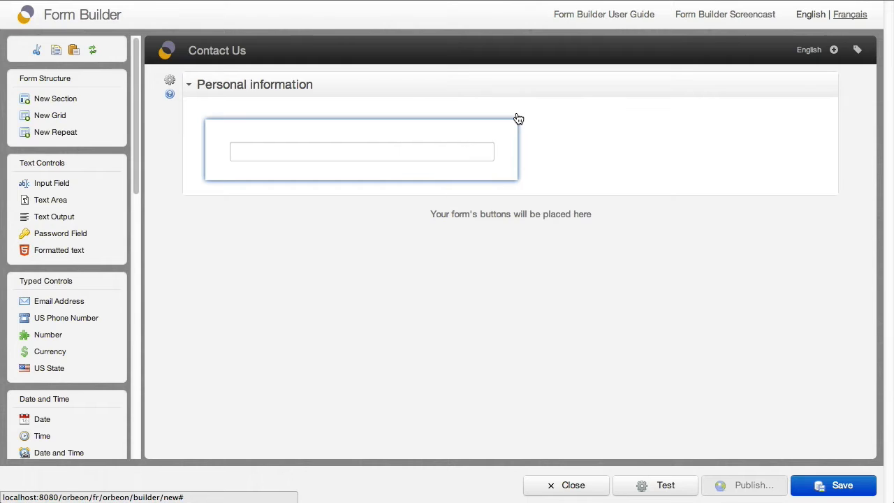
Add an input field in the empty cell beside the existing field, and label the existing field "First name".
left_click(610, 157)
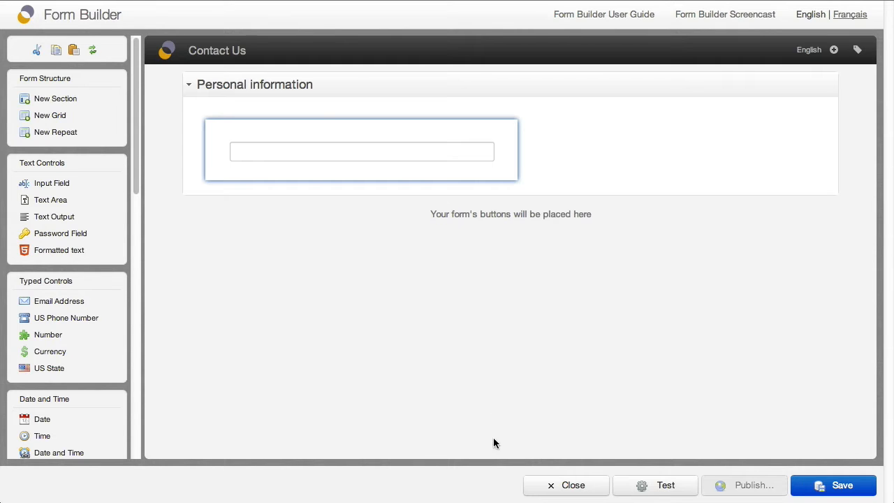
left_click(42, 184)
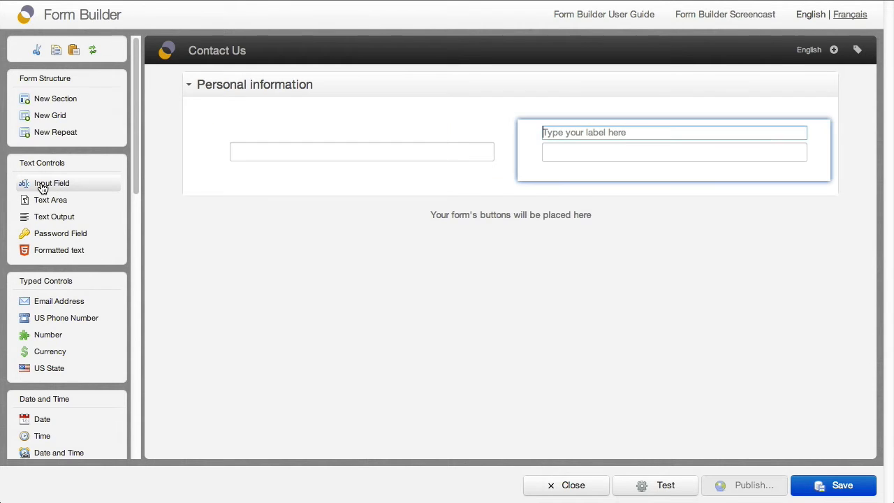
left_click(250, 132)
type("F")
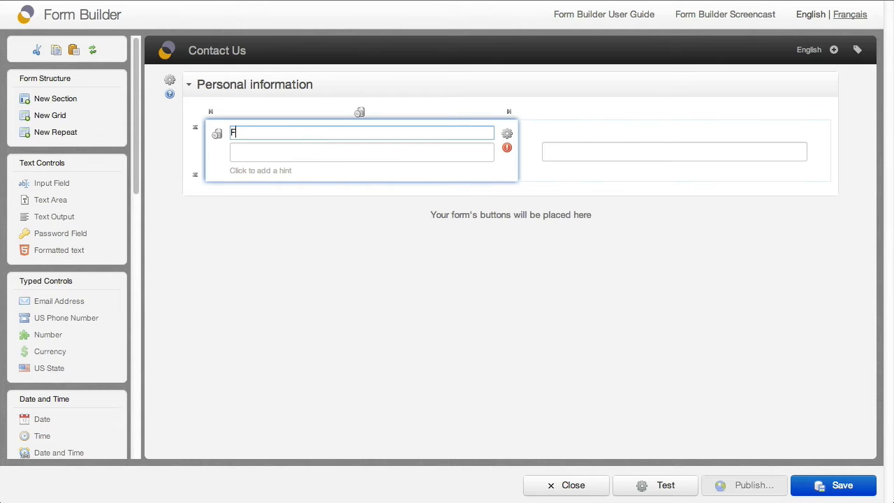
type("irst name")
key("Return")
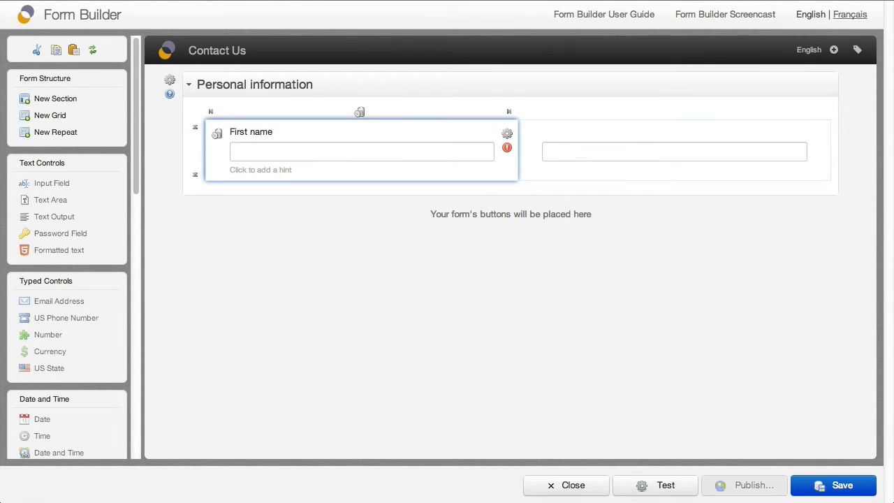
Label the input field beside First name "Last name".
left_click(558, 132)
type("L")
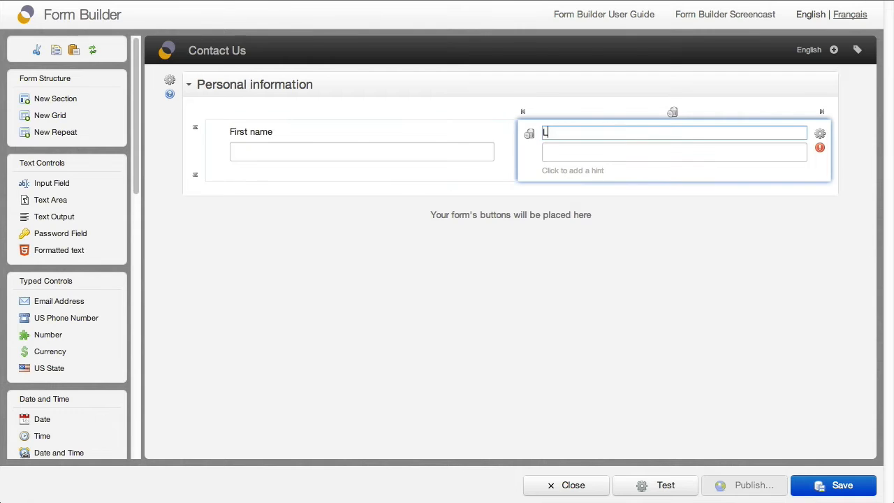
type("ast name")
key("BackSpace")
key("BackSpace")
type("t name")
key("Return")
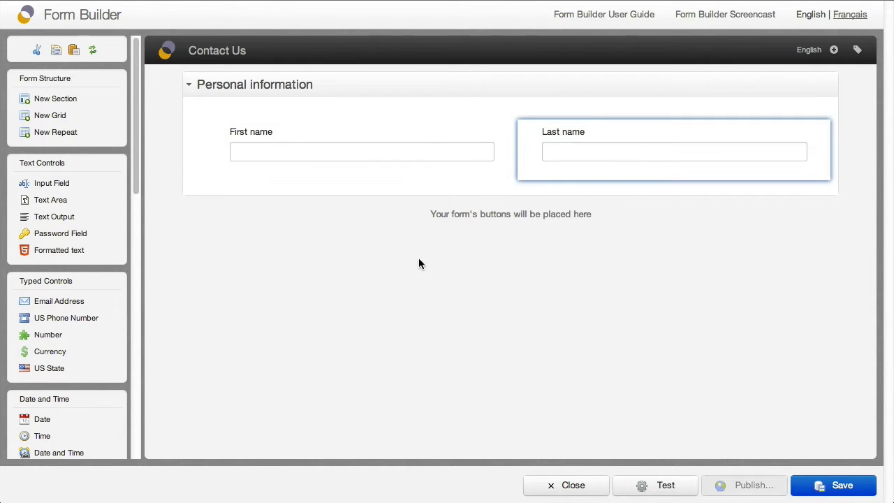
Add an email address field labelled "Email" below the First name field.
left_click(57, 305)
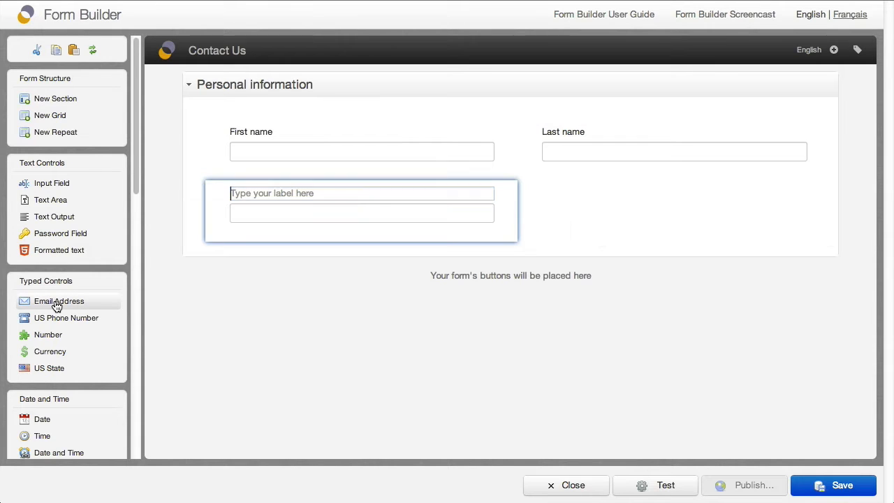
type("Email")
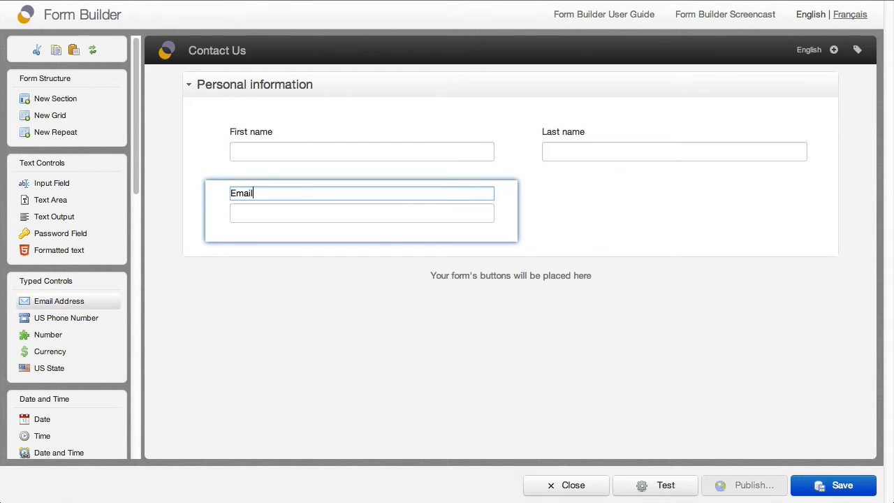
key("Return")
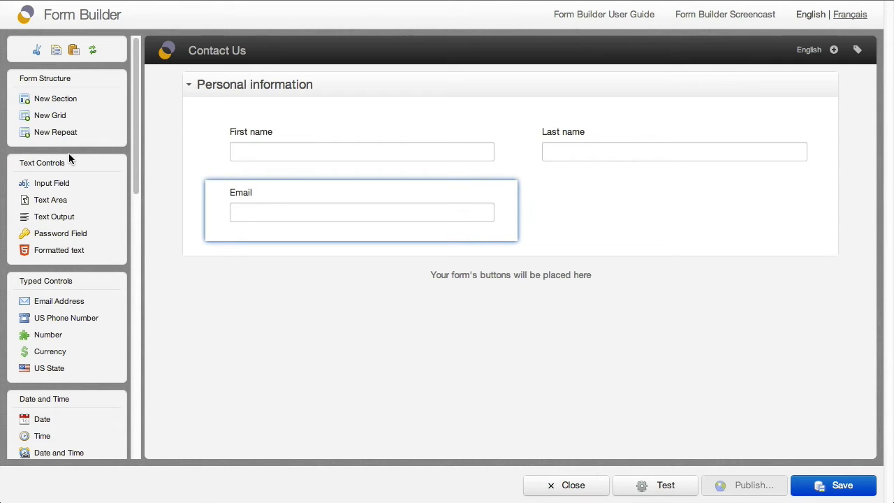
Add a two-column repeat below the Email field, with a dropdown menu labelled "Phone type" in its first column.
left_click(54, 135)
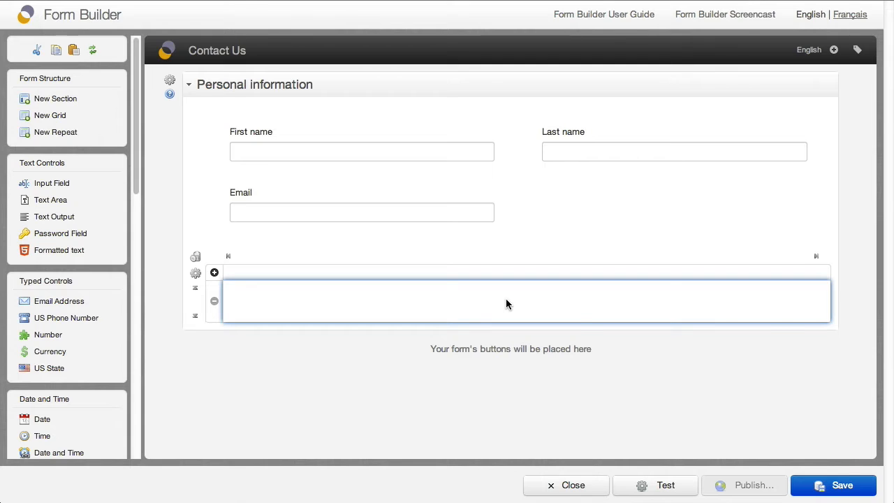
left_click(817, 259)
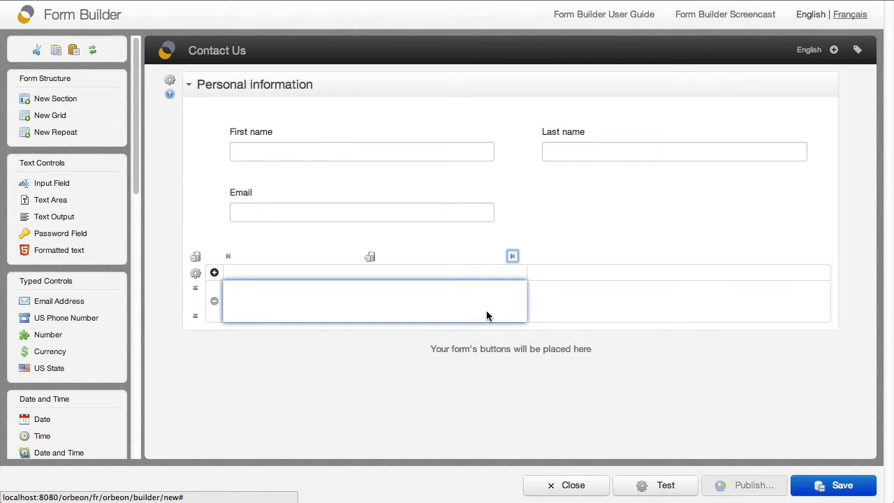
scroll(80, 308, "down", 10)
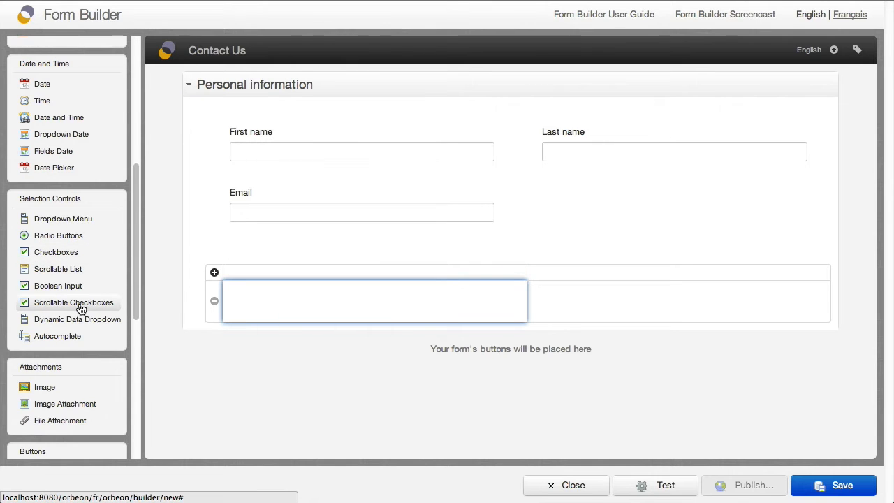
left_click(85, 220)
type("P")
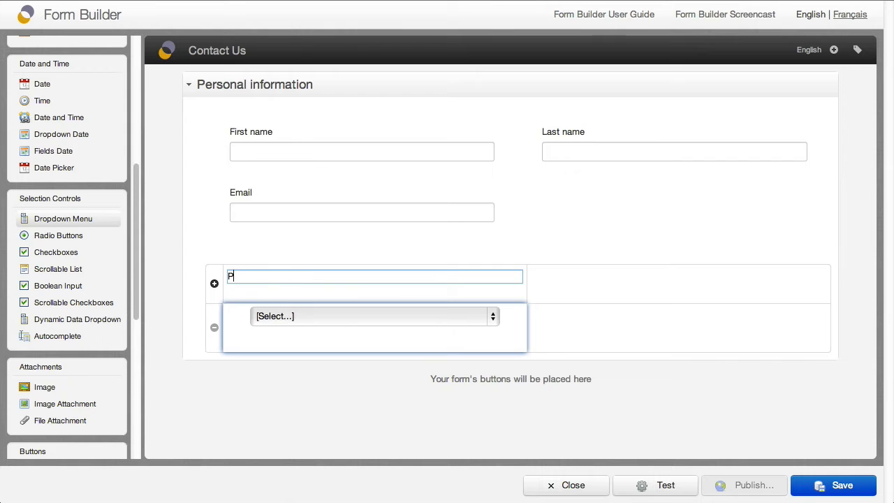
type("hone type")
key("BackSpace")
key("BackSpace")
type("pe")
key("Return")
Add a US phone number field labelled "Phone number" in the second column of the repeat.
left_click(577, 342)
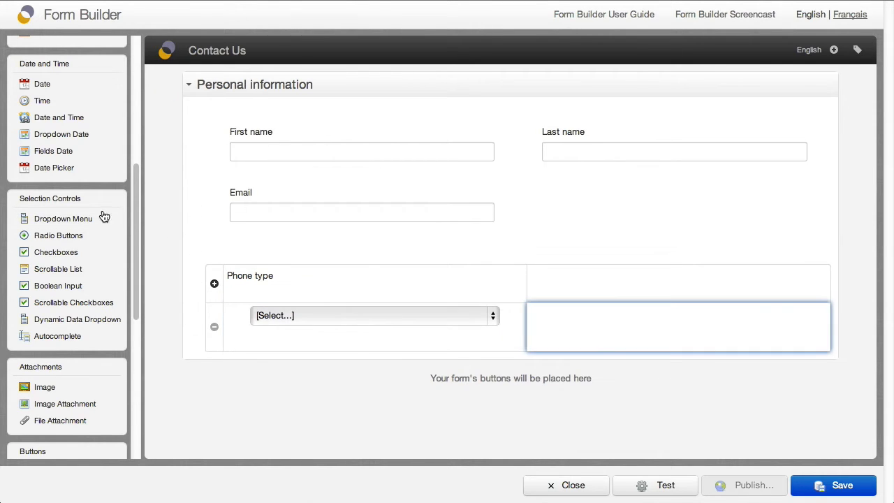
scroll(82, 201, "up", 5)
scroll(82, 203, "up", 3)
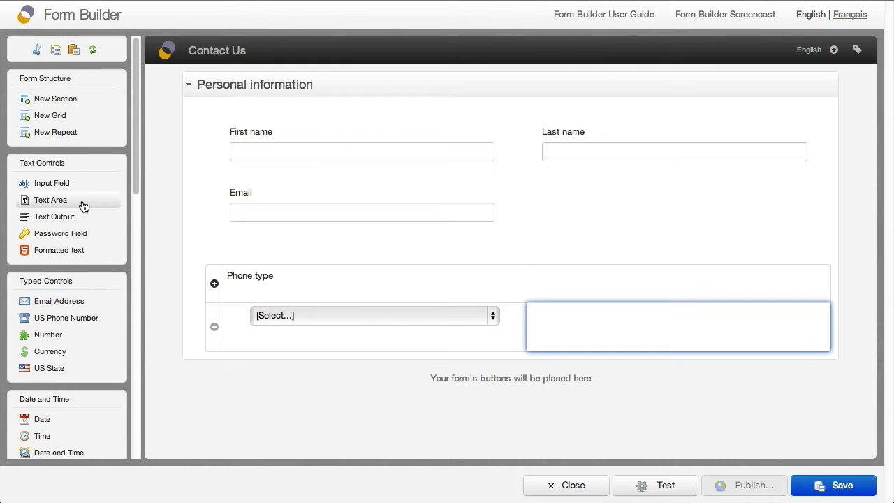
left_click(50, 317)
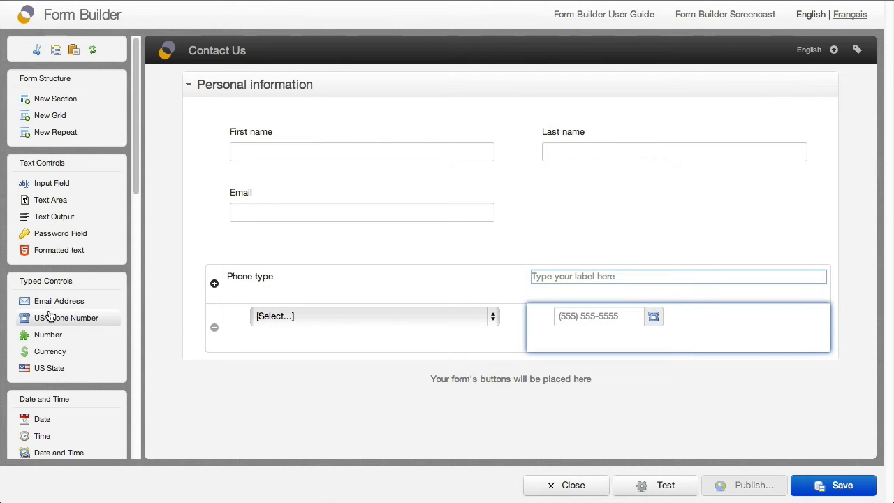
type("Phone numb")
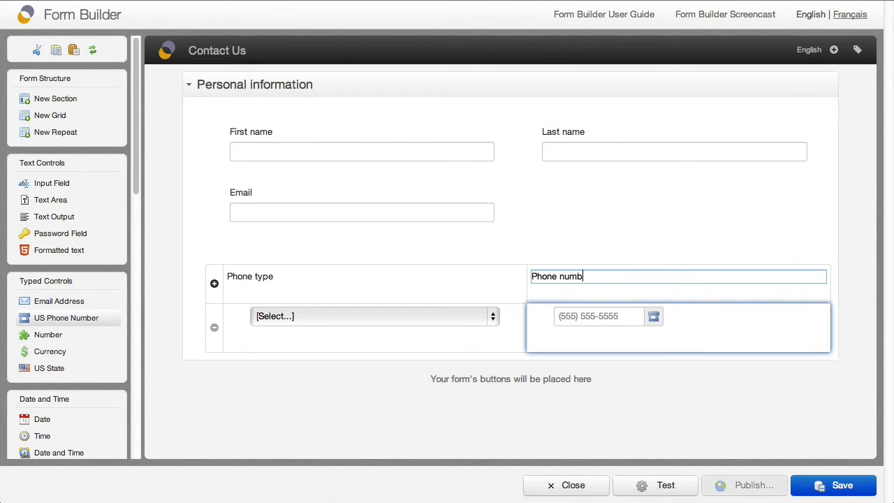
type("er")
key("Return")
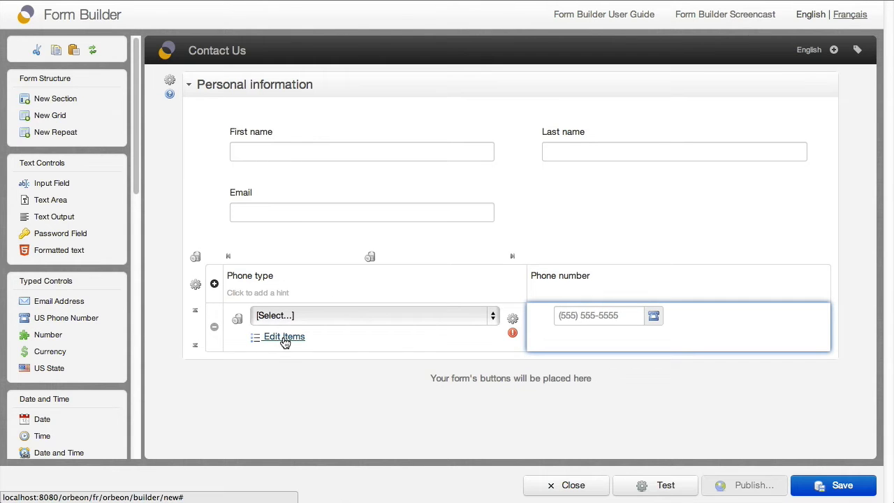
Remove the three default choices from the Phone type dropdown's items.
left_click(285, 338)
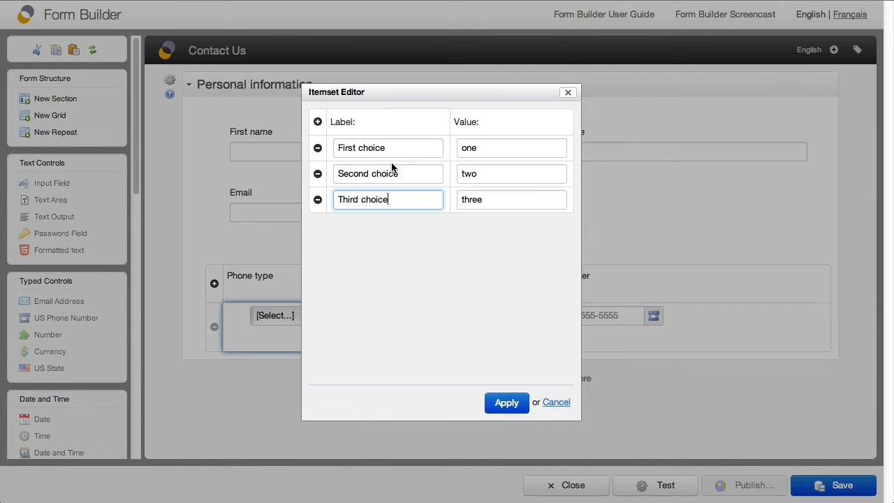
left_click(318, 149)
left_click(318, 149)
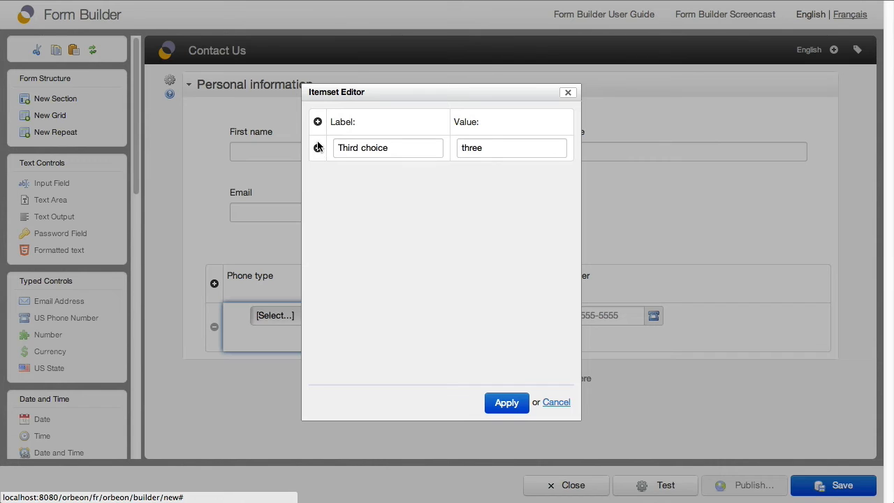
left_click(318, 149)
Add the choices "Mobile" and "Home" to the Phone type items, with the values "mobile" and "home".
left_click(318, 123)
left_click(349, 149)
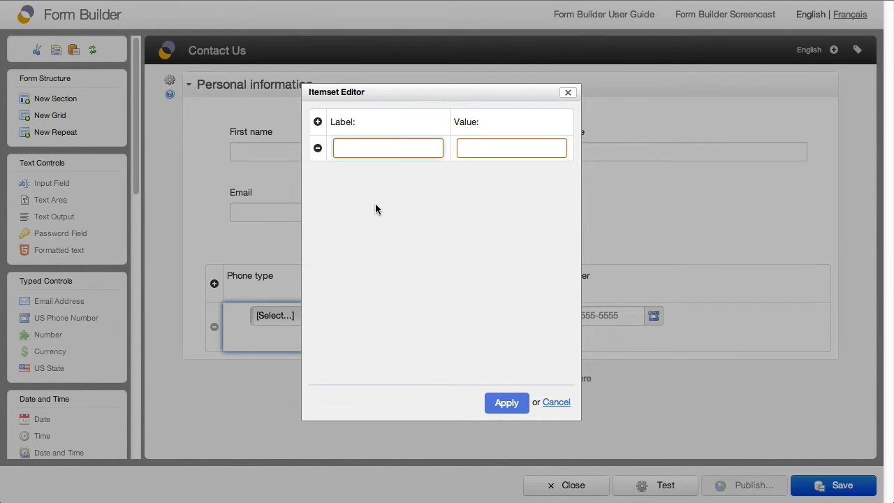
type("Mobile")
key("Tab")
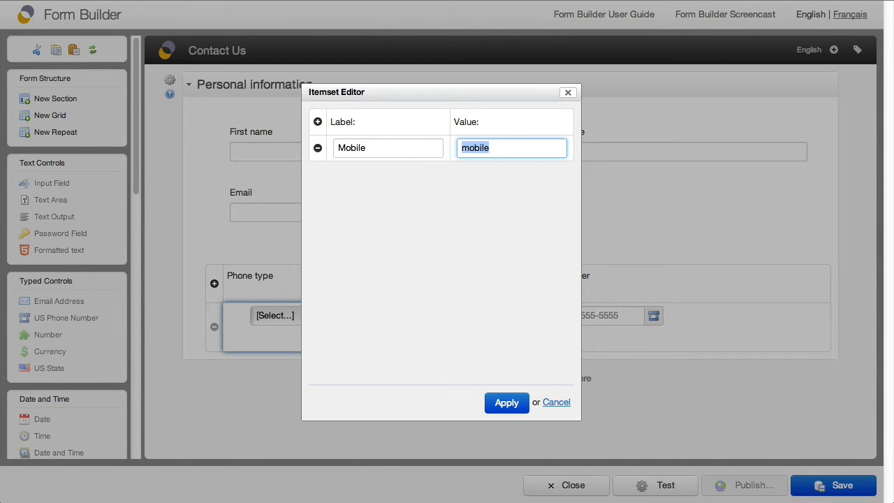
key("Right")
key("Return")
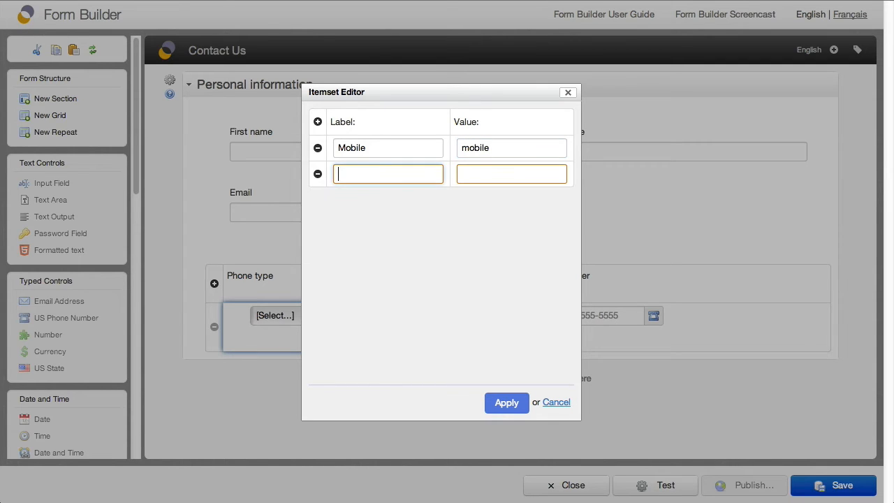
type("Home")
key("Tab")
Add the choices "Office" and "Other" with the values "office" and "other", and apply the Phone type item list.
key("Return")
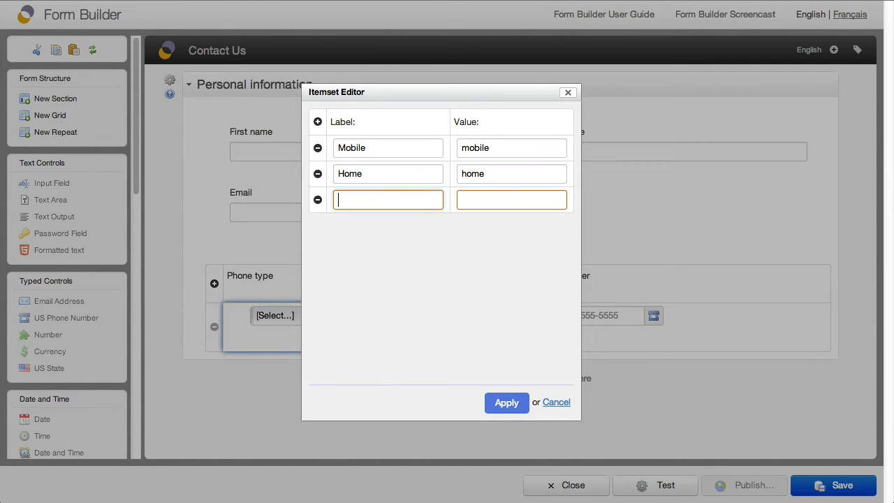
type("Office")
key("Tab")
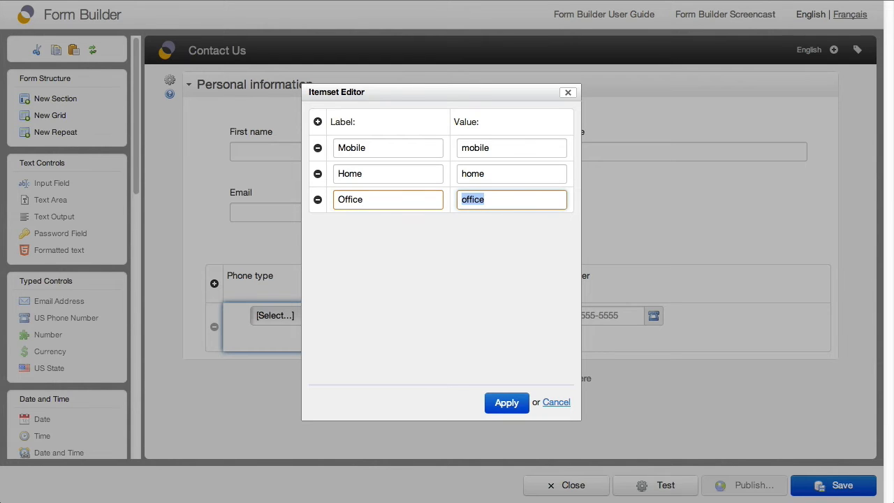
key("Return")
type("Other")
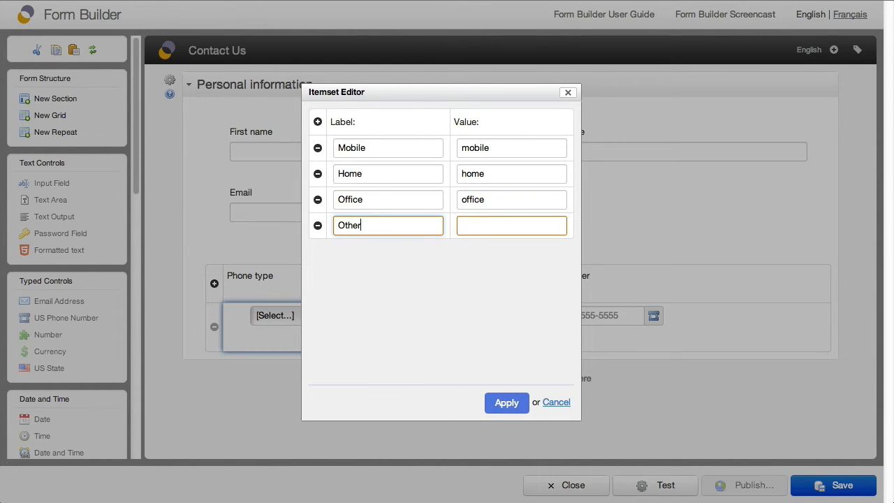
key("Tab")
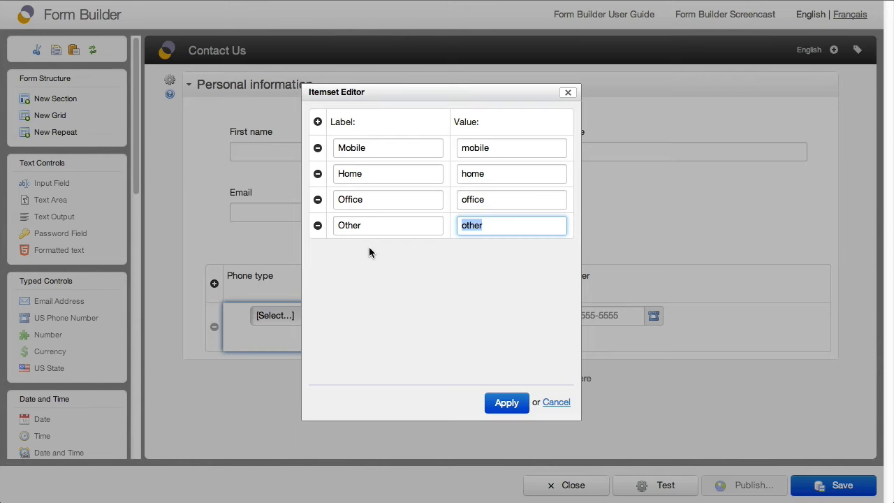
left_click(492, 402)
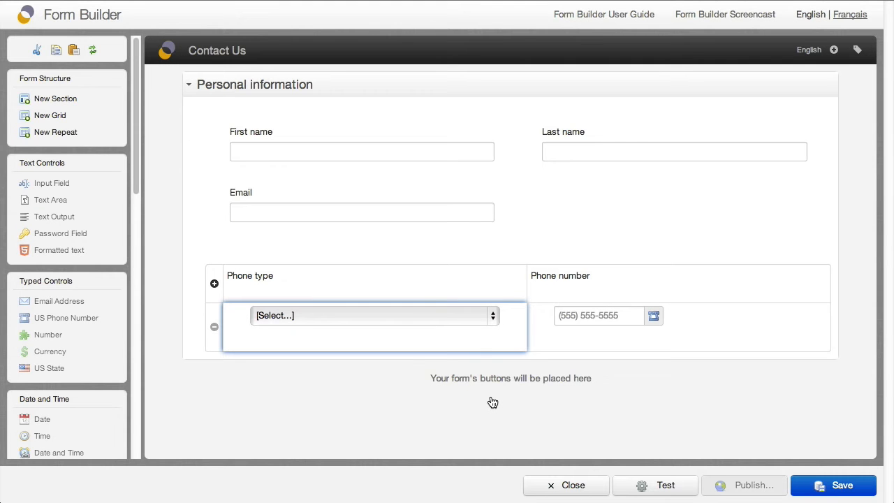
Add a new section titled "Message" below the Personal information section.
left_click(58, 100)
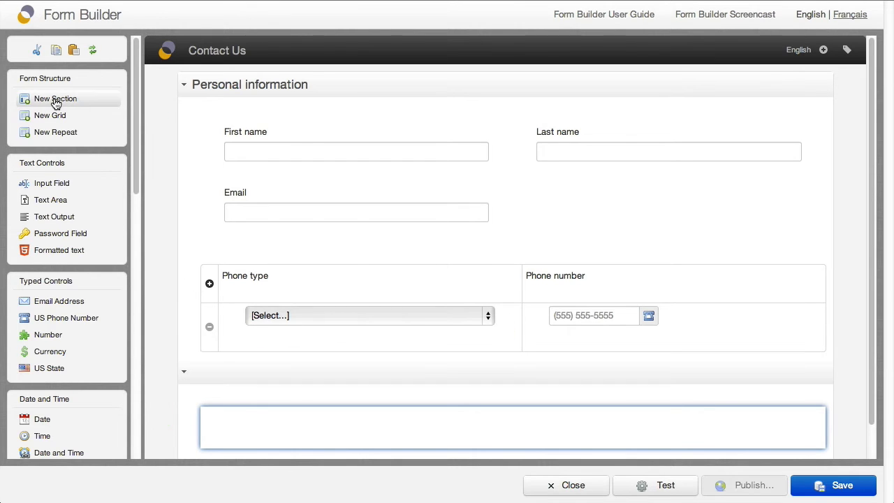
left_click(240, 374)
type("M")
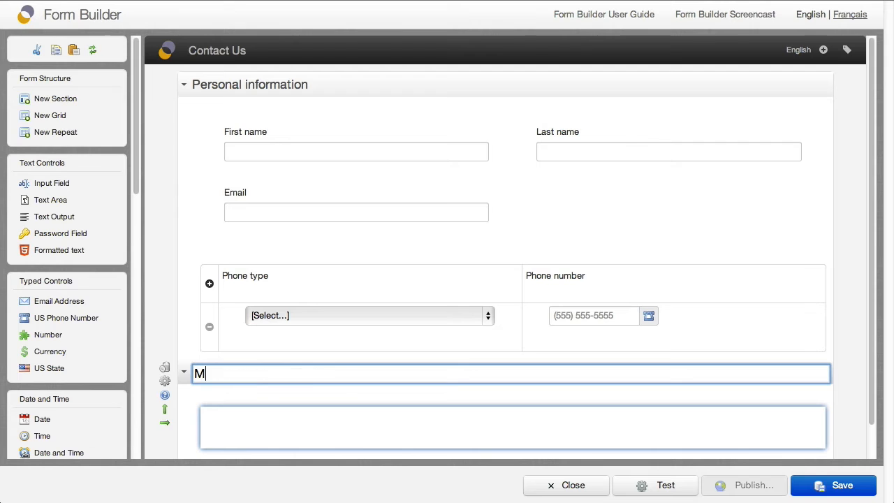
type("essage")
key("Return")
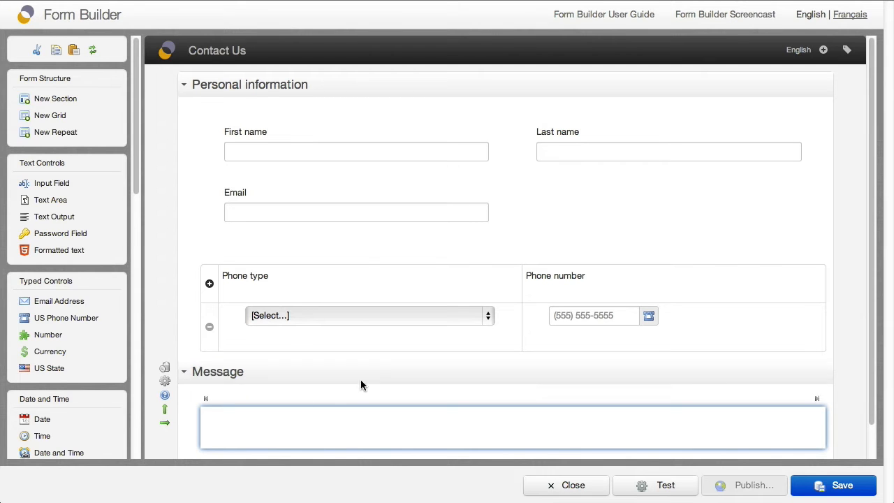
Add an input field labelled "Order number" to the Message section and insert an empty column to its right.
scroll(360, 385, "down", 1)
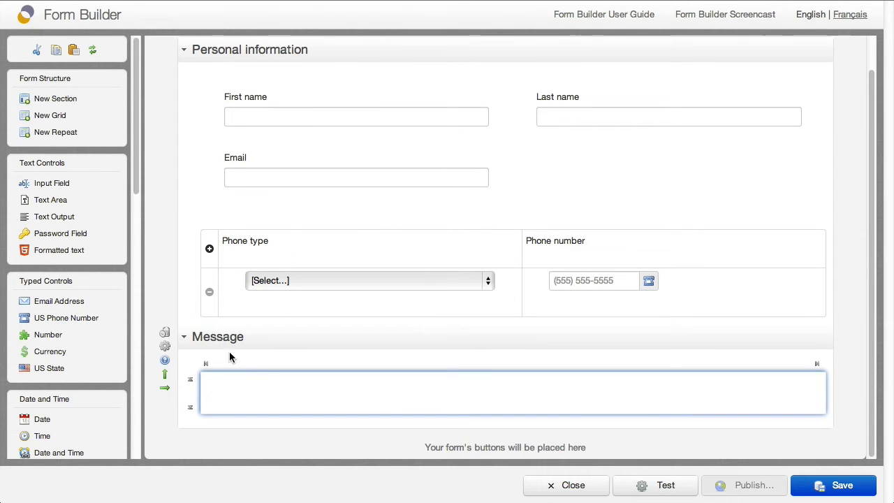
left_click(51, 185)
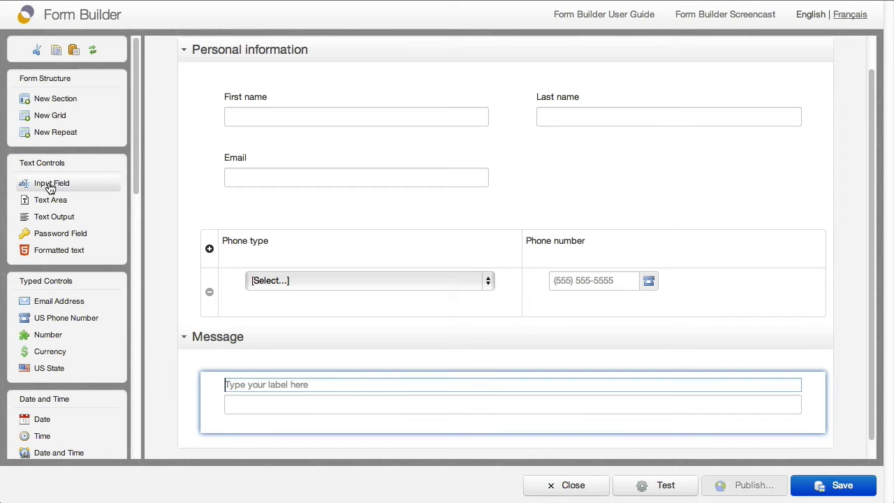
type("Order n")
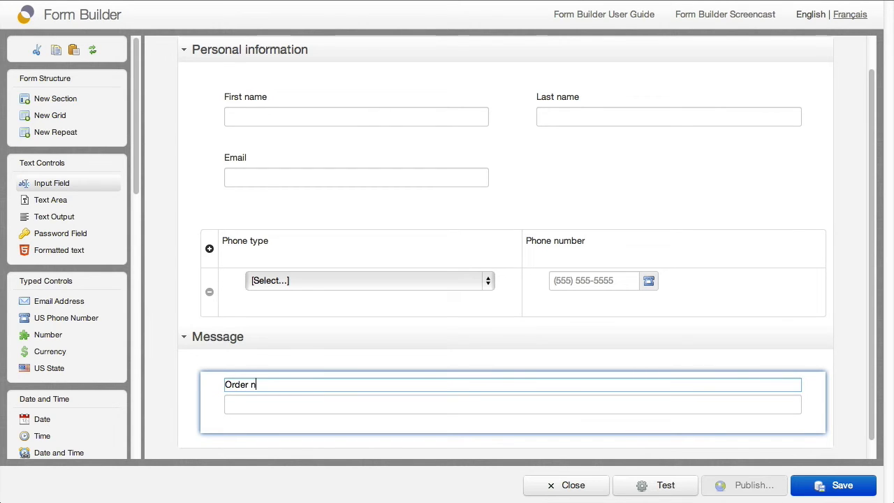
type("umber")
key("Return")
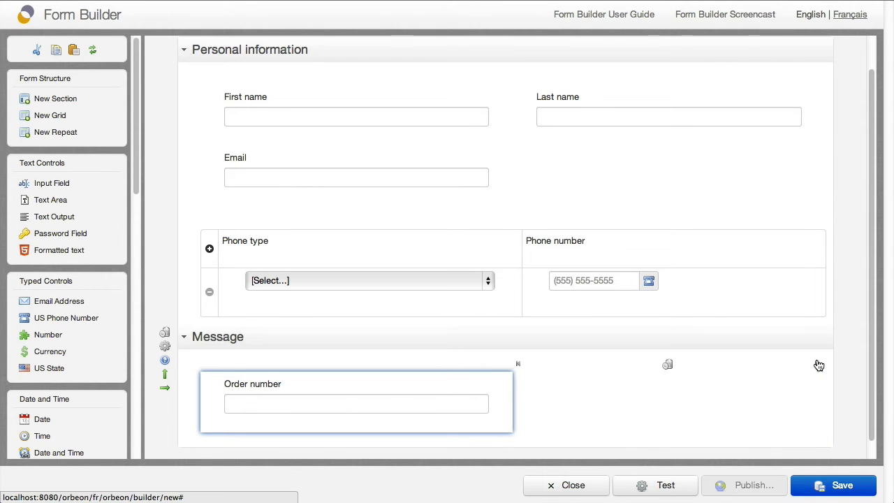
left_click(819, 365)
Add a new grid below the Order number field, holding a text area labelled "Questions and comments".
scroll(497, 377, "down", 1)
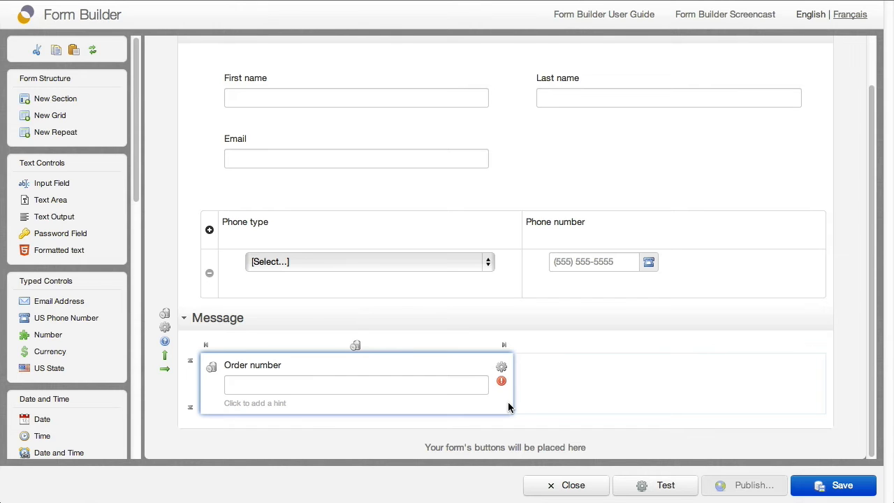
left_click(64, 119)
scroll(426, 297, "down", 2)
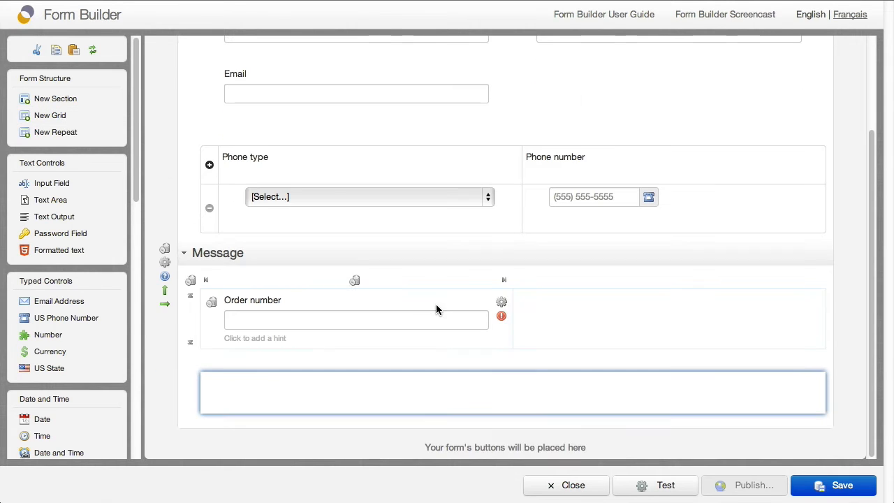
left_click(63, 202)
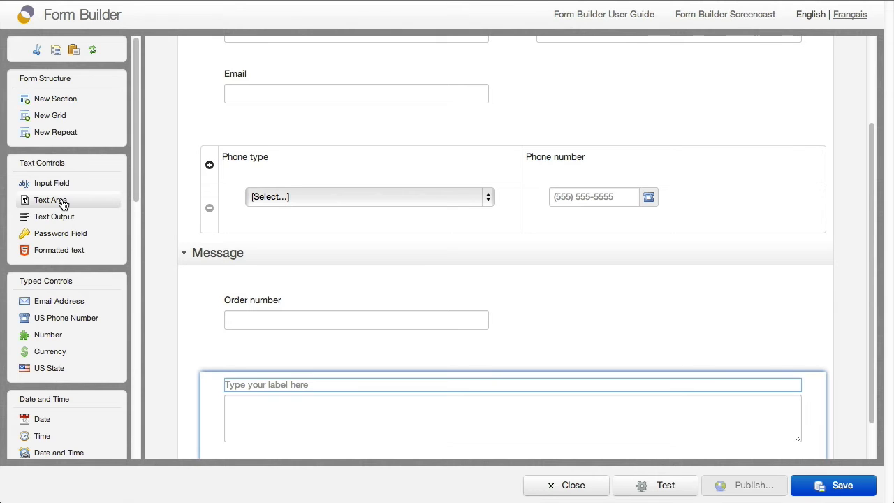
type("Questions and c")
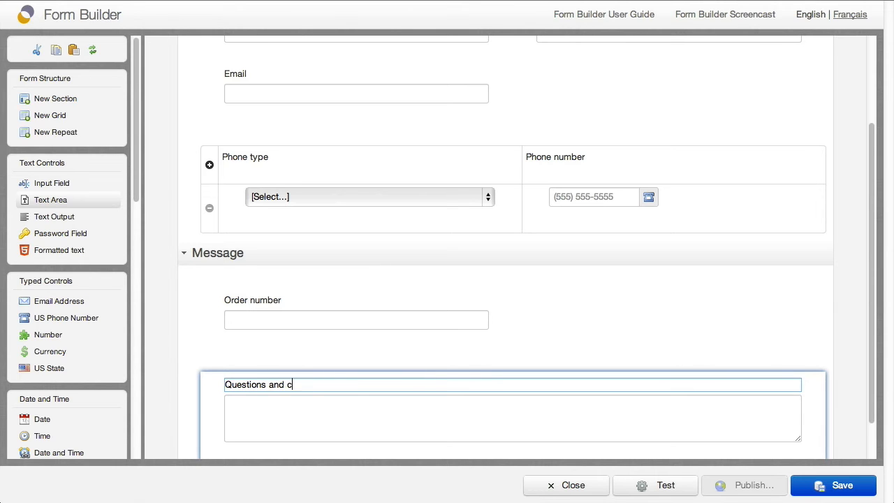
type("omments")
key("Return")
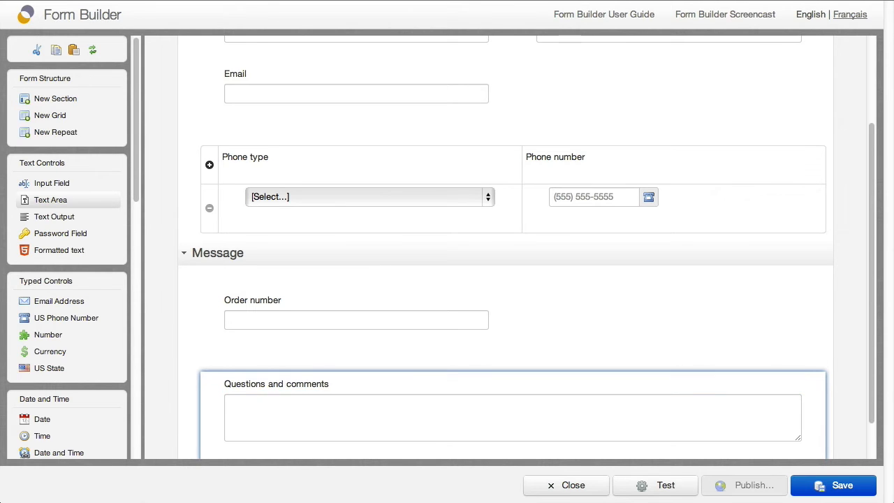
Make the First name field required in its validation properties.
scroll(297, 170, "up", 4)
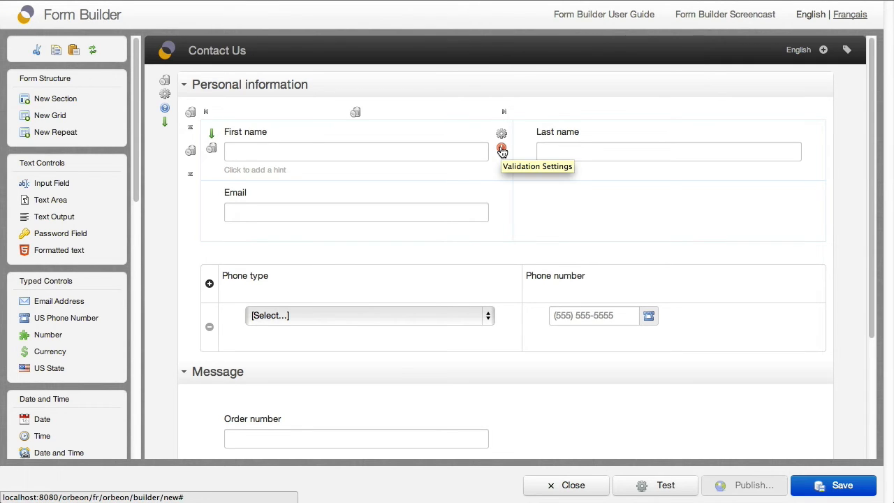
left_click(502, 151)
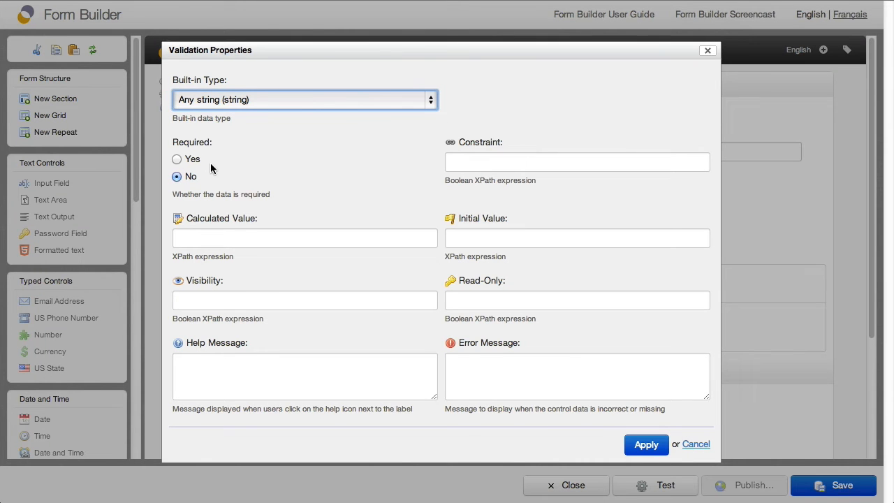
left_click(178, 160)
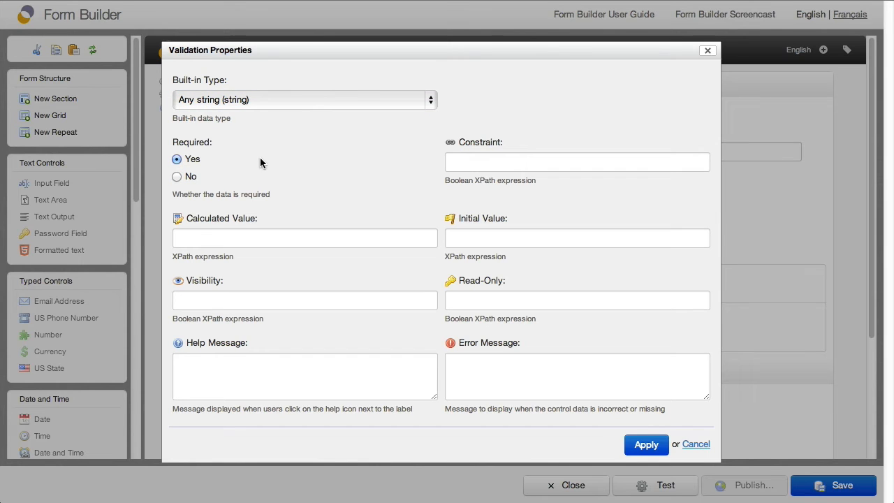
left_click(643, 445)
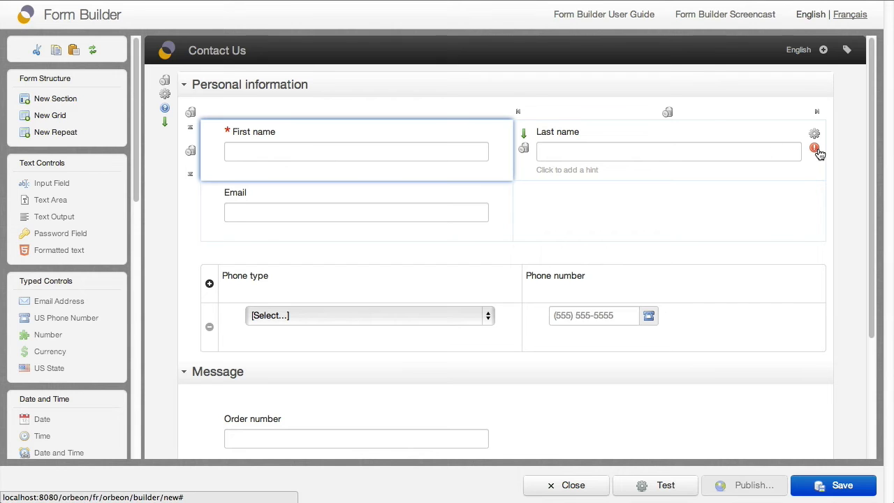
Make the Last name field required in its validation properties.
left_click(815, 149)
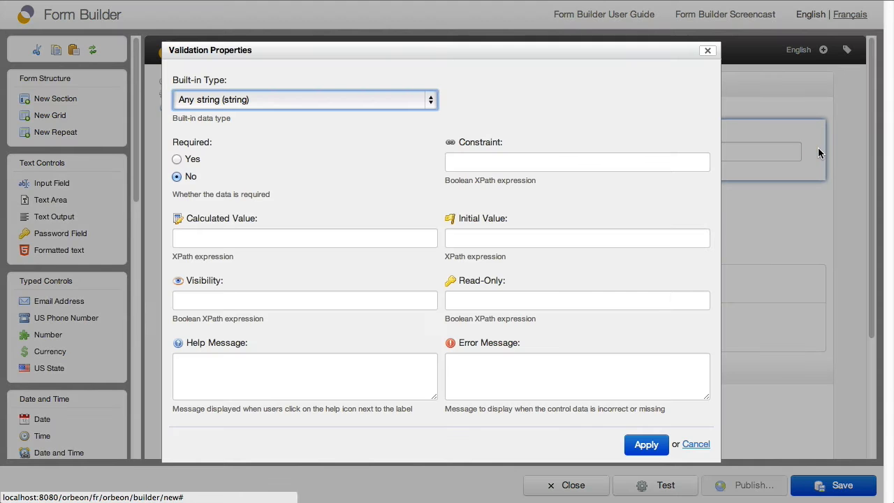
left_click(177, 159)
left_click(646, 444)
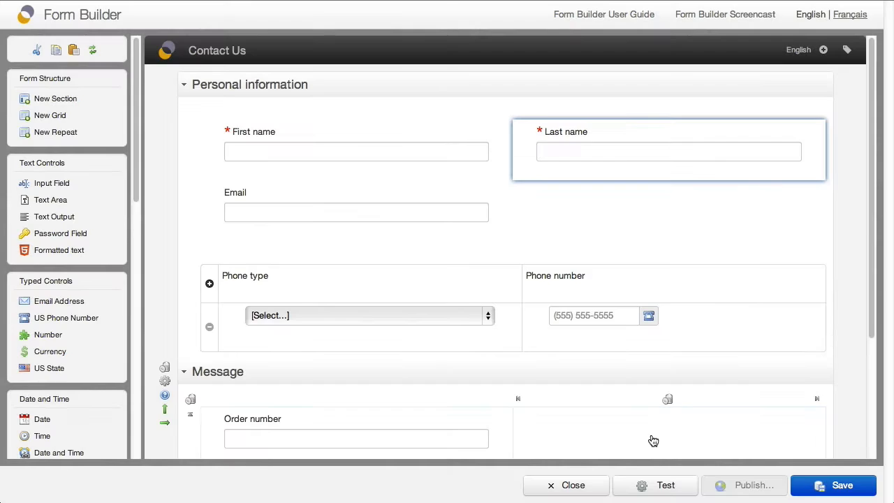
Make the Questions and comments text area required in its validation properties.
scroll(569, 350, "down", 5)
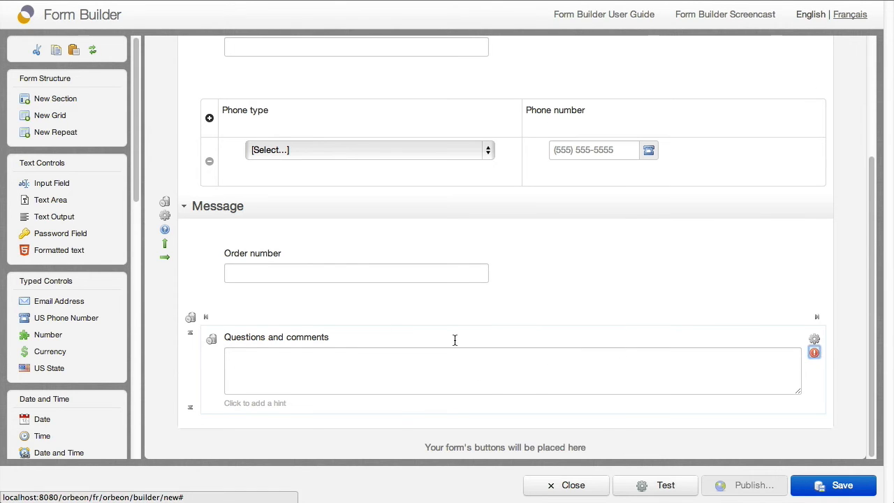
left_click(814, 352)
left_click(191, 159)
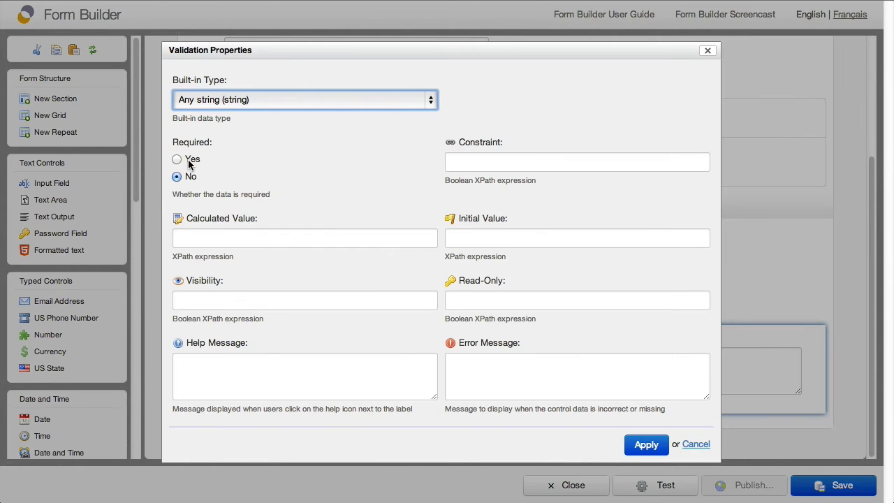
left_click(637, 446)
Save the Contact Us form and open its test preview to look over both sections.
scroll(635, 335, "up", 5)
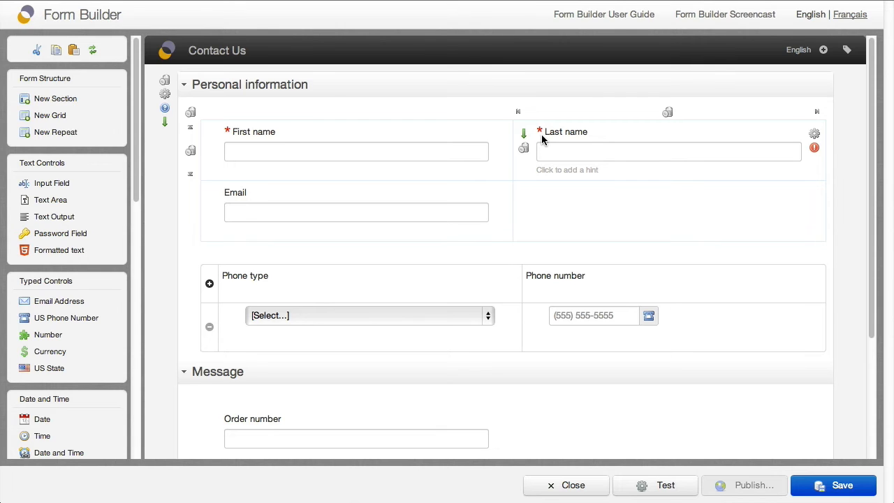
left_click(817, 485)
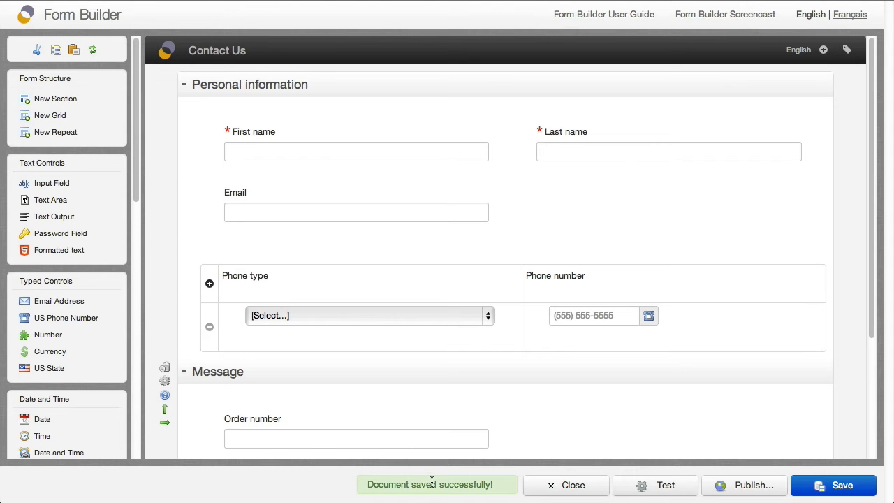
left_click(666, 486)
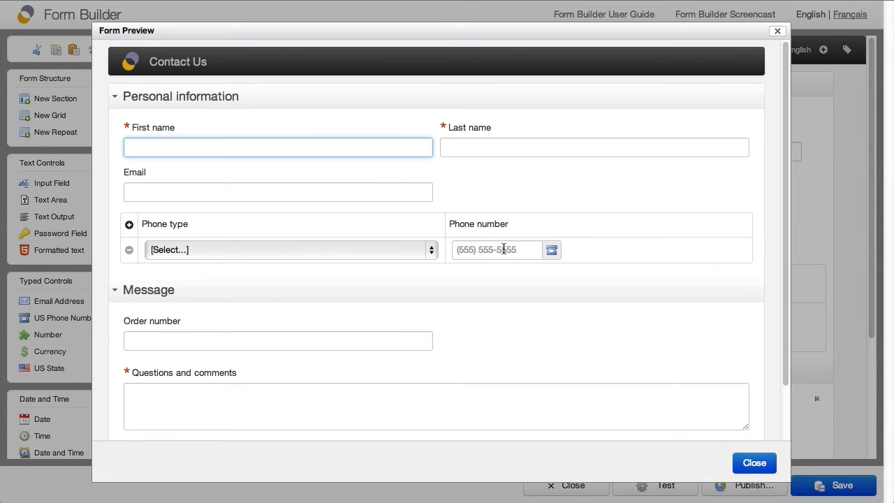
scroll(502, 250, "down", 2)
scroll(502, 249, "up", 2)
Fill in the first and last name in the form preview and enter "KUDOS, guys." under Questions and comments.
type("John")
key("Tab")
type("Smith")
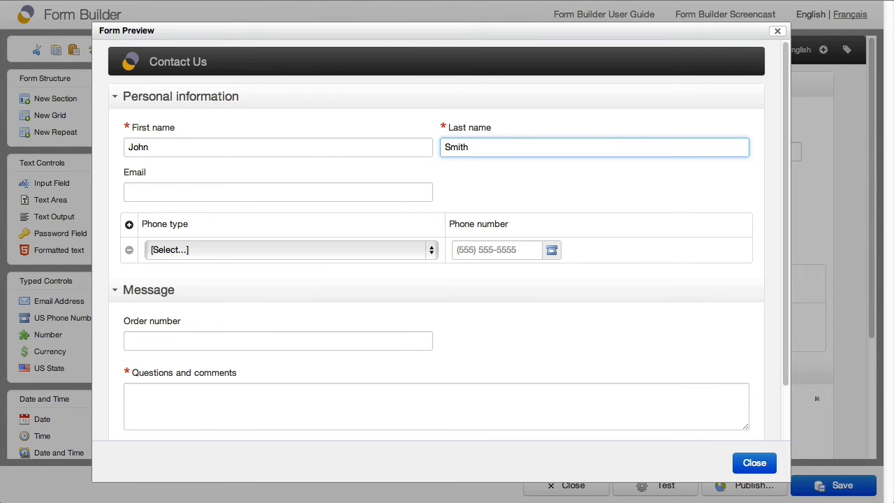
scroll(554, 263, "down", 2)
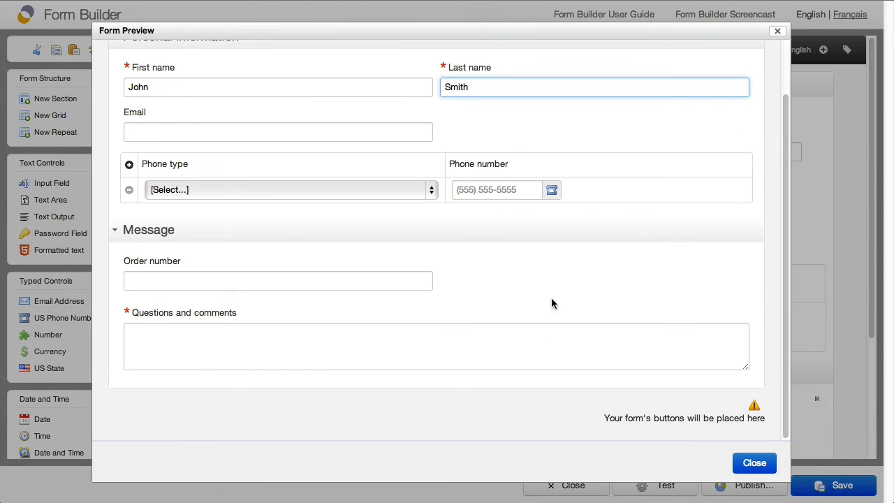
left_click(501, 351)
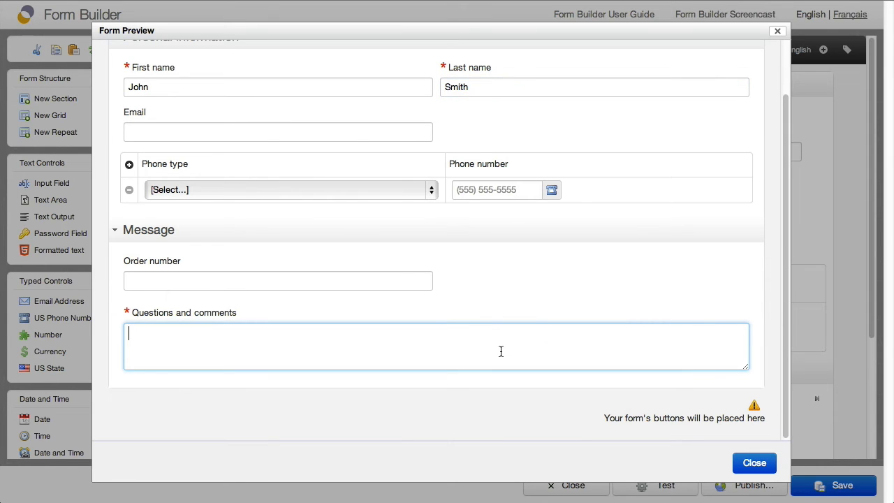
type("KUDOS, guys.")
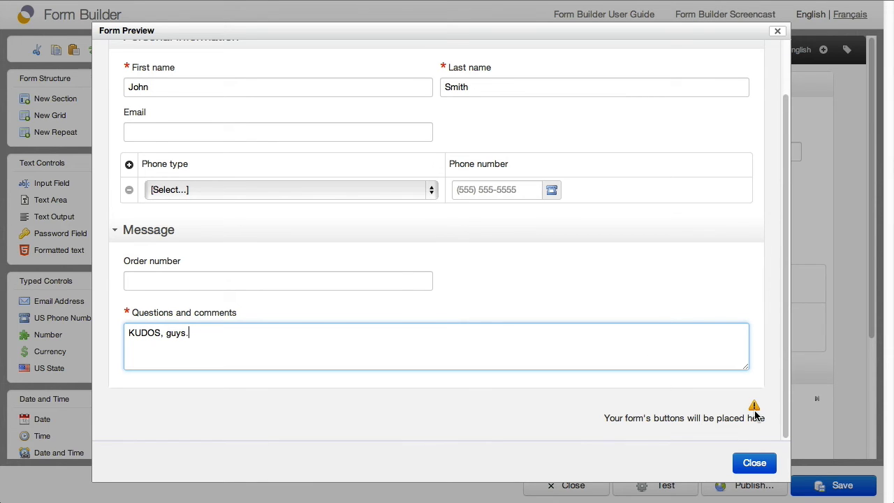
Finish the preview test by leaving the comments field, close the preview, and publish the Contact Us form.
key("shift+Tab")
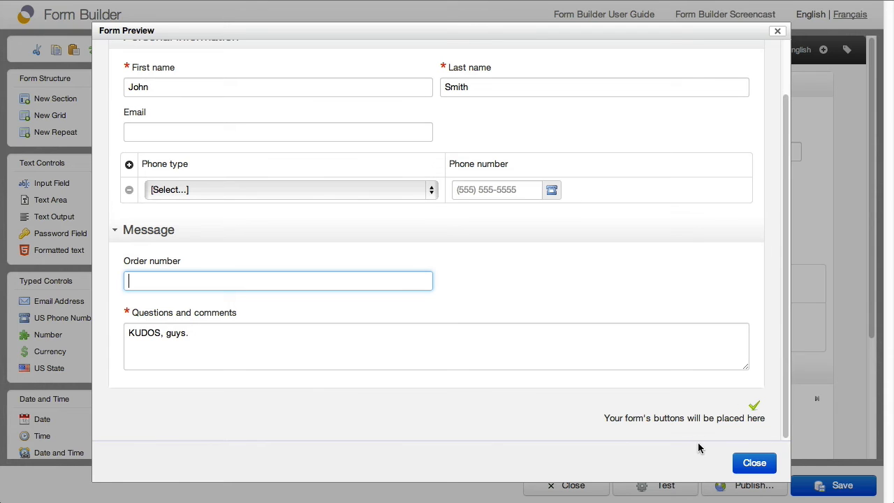
left_click(750, 468)
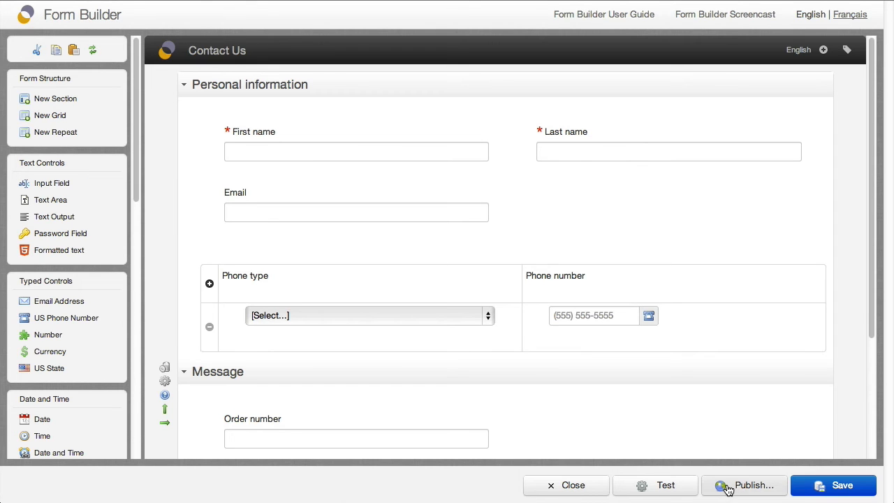
left_click(762, 487)
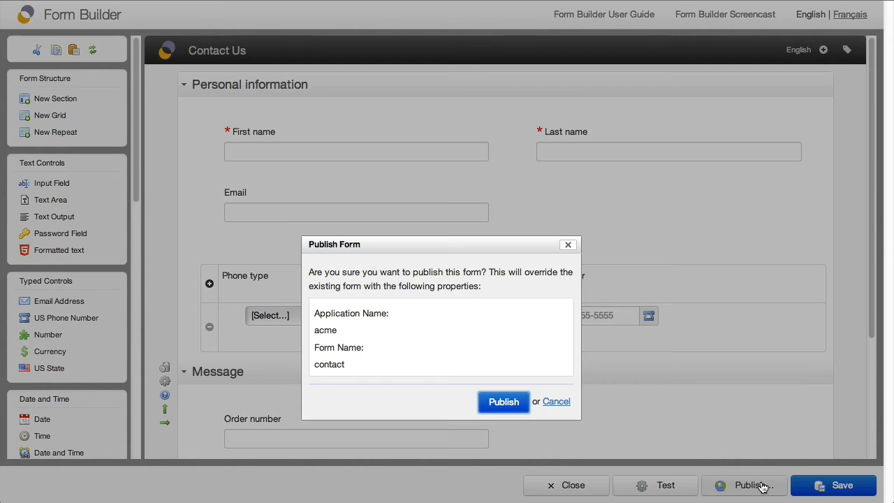
left_click(498, 404)
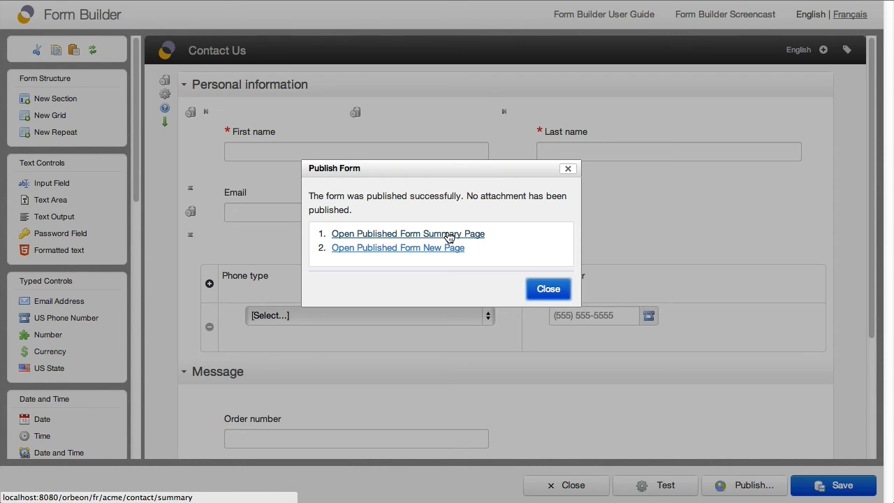
Open the published form's summary page and check its list for form data.
left_click(447, 234)
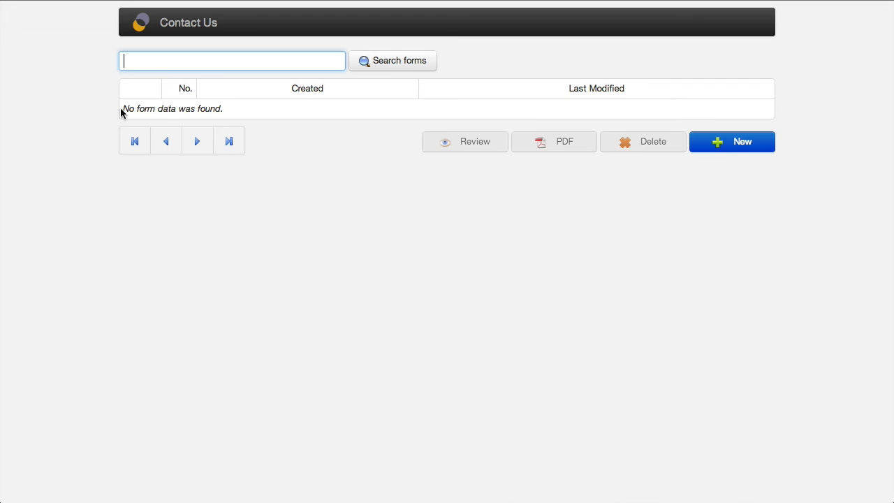
left_click_drag(122, 108, 231, 107)
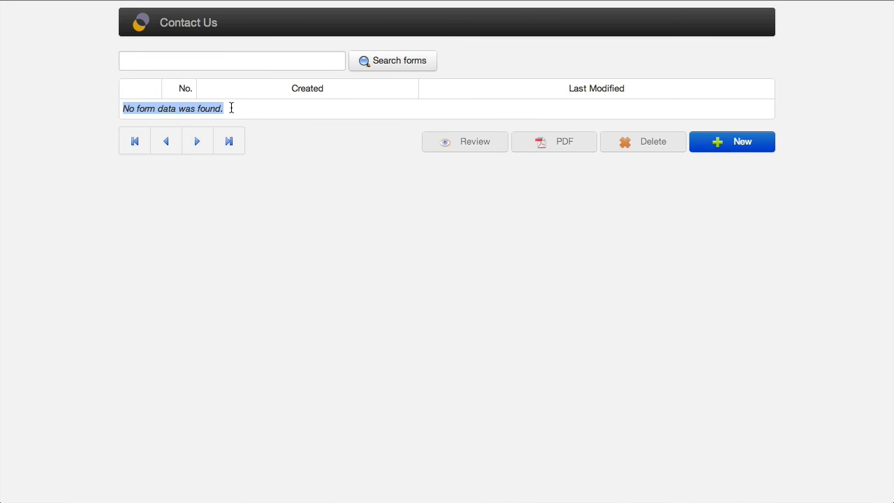
left_click(231, 108)
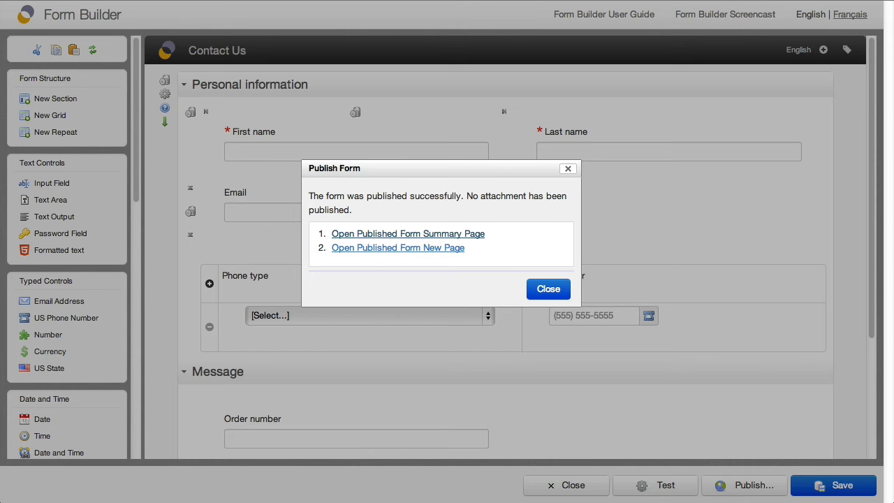
Open the published form's new page, enter the first name only, and try to save with the other required fields empty.
left_click(415, 248)
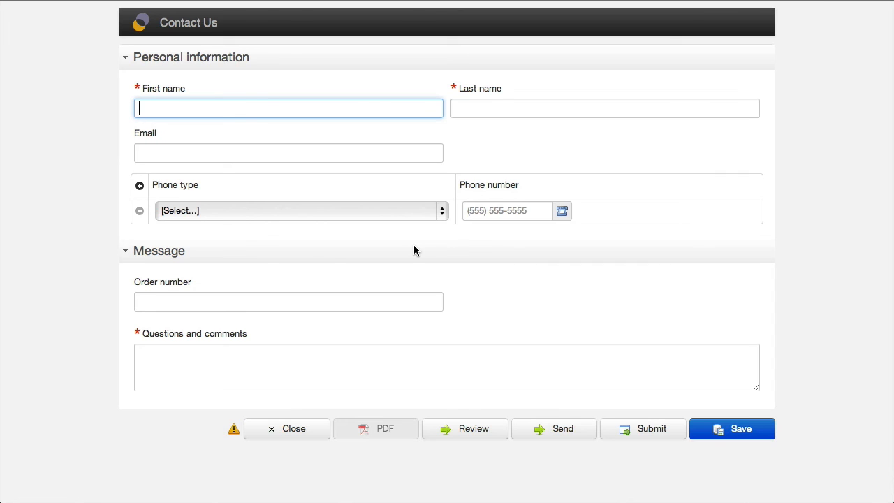
type("John")
key("Tab")
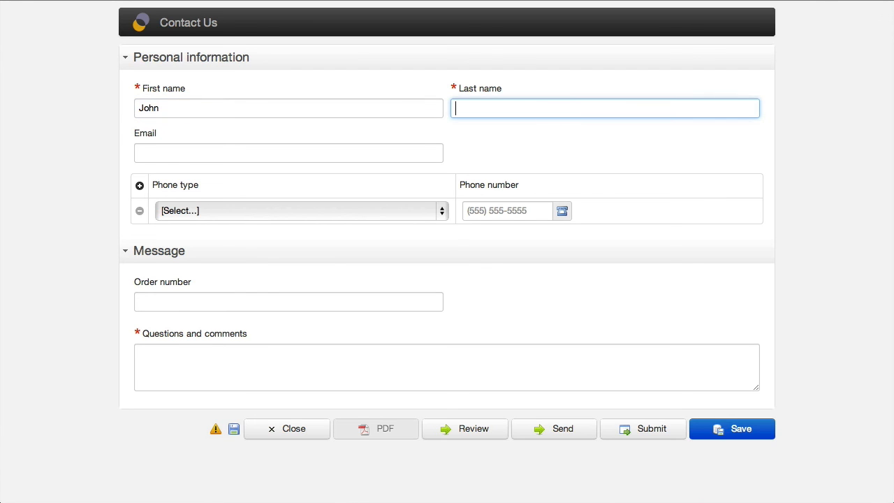
type("S")
key("BackSpace")
left_click(737, 431)
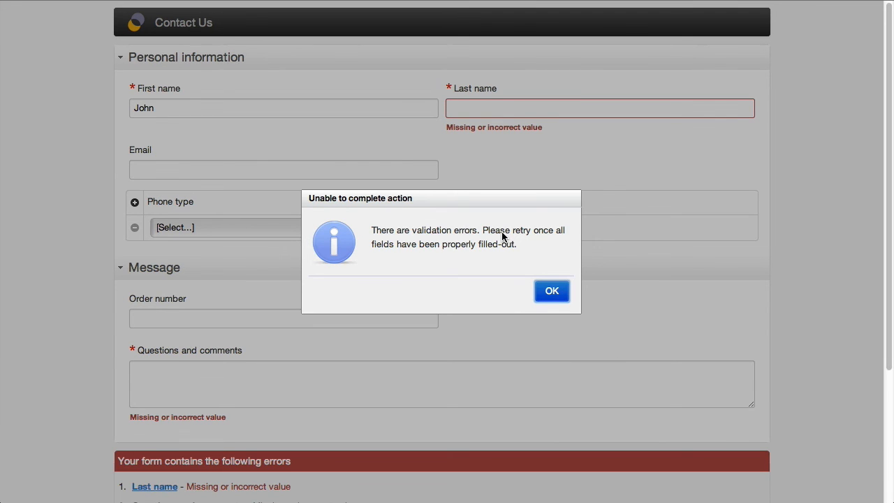
left_click(552, 290)
Go to the Last name field from the error list, enter the last name and the comment "KUDOS, guys.", and save the form.
scroll(420, 380, "down", 1)
scroll(420, 380, "down", 1)
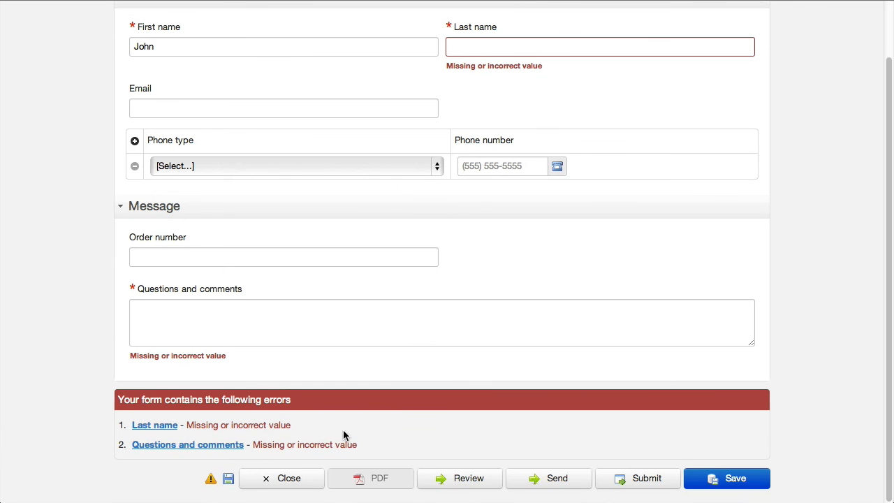
left_click(155, 426)
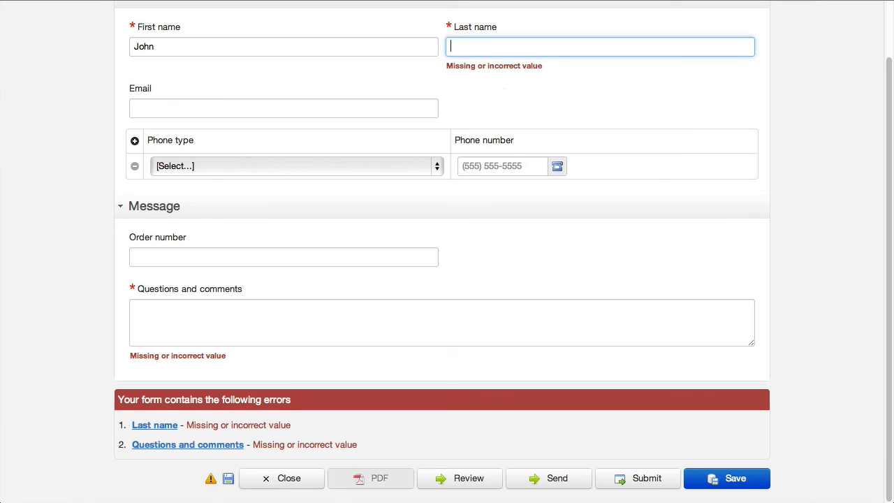
type("Smith")
left_click(200, 321)
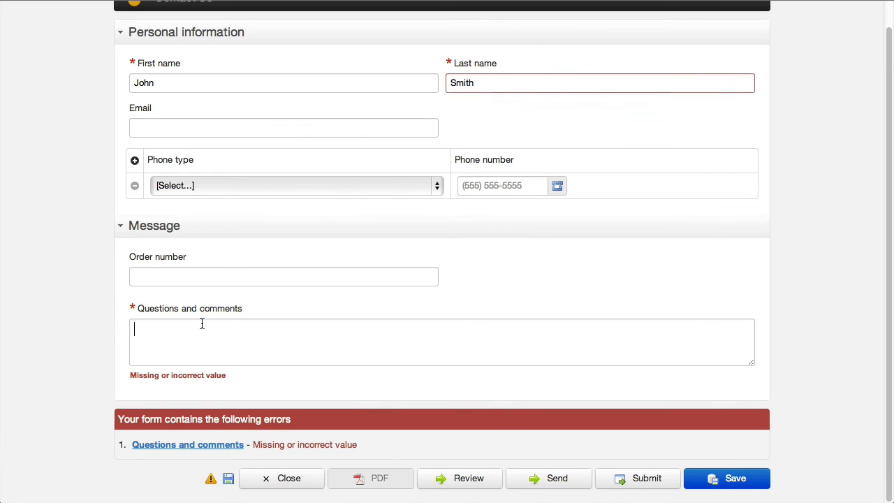
type("K")
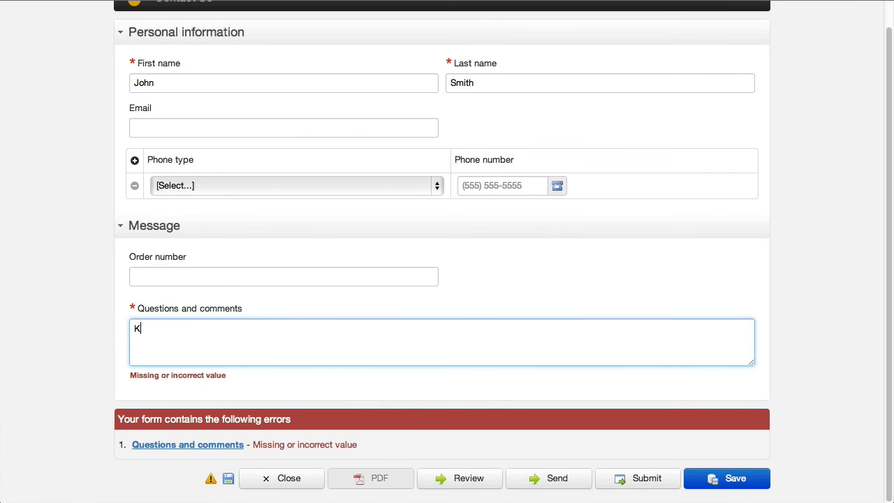
type("UDOS, guys.")
left_click(700, 475)
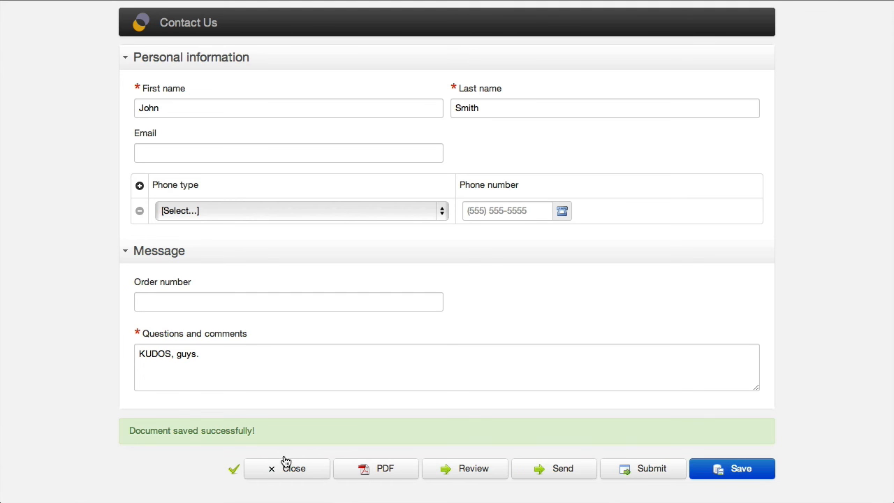